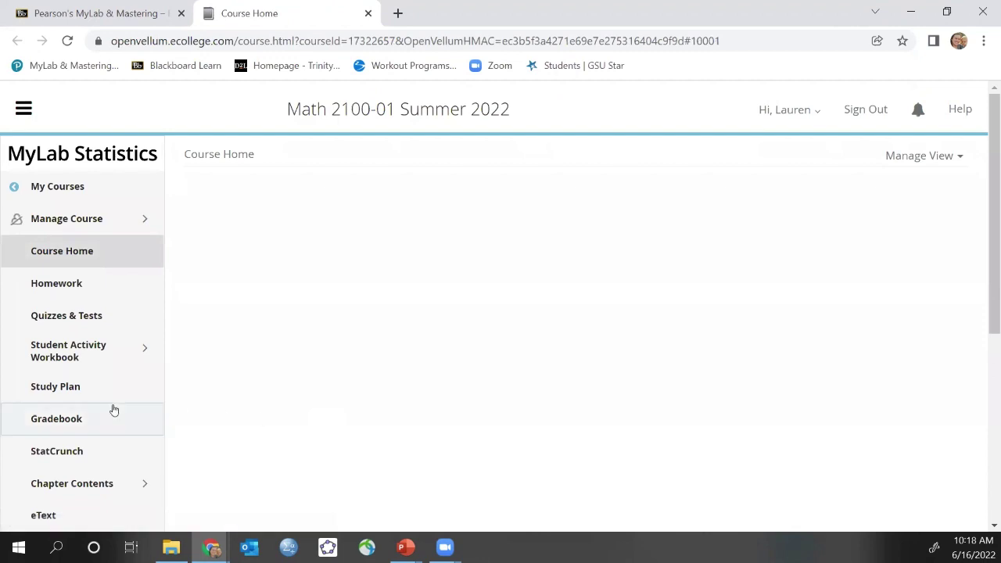
Go from the course's StatCrunch page to the StatCrunch website and open a blank data table.
click(55, 454)
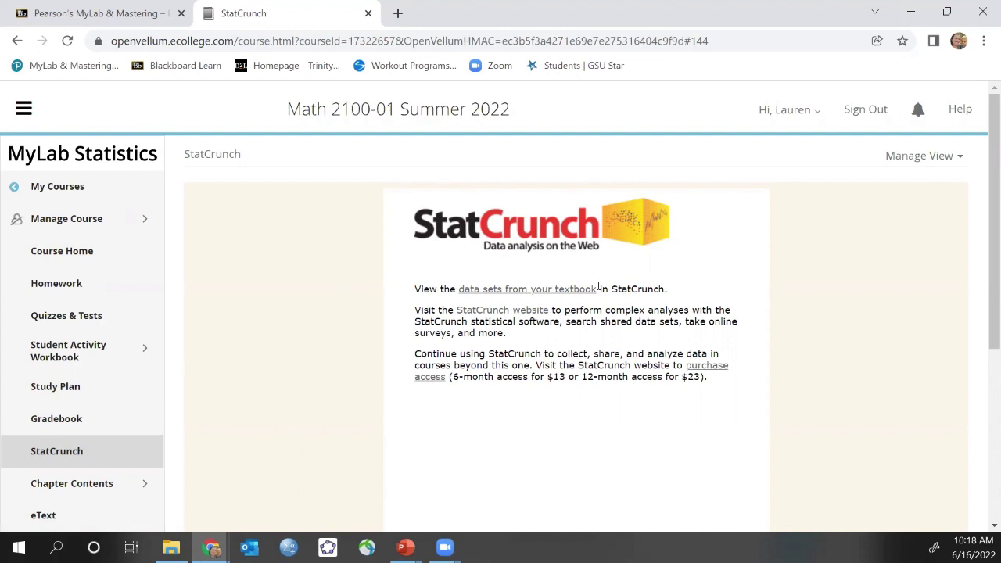
click(539, 315)
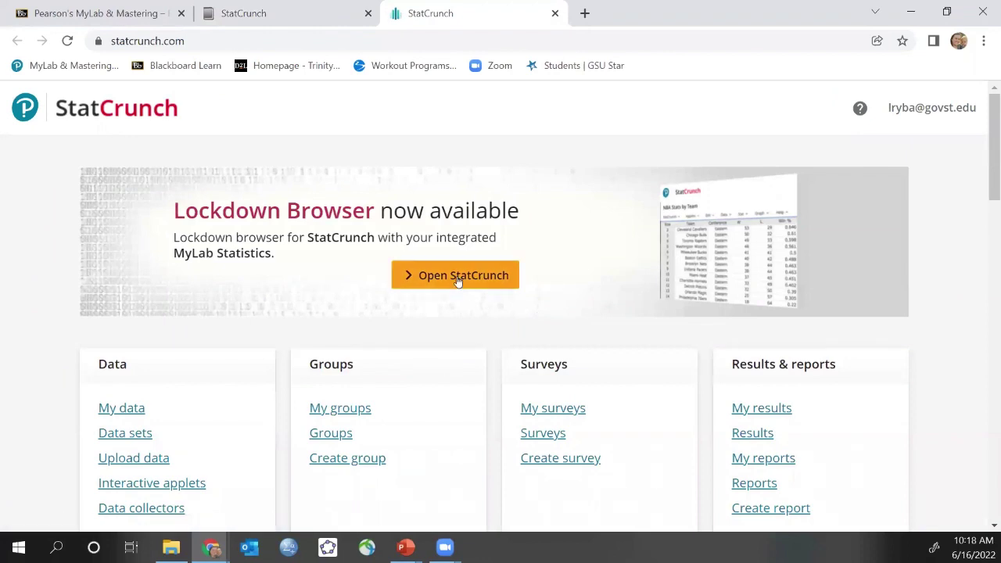
click(459, 278)
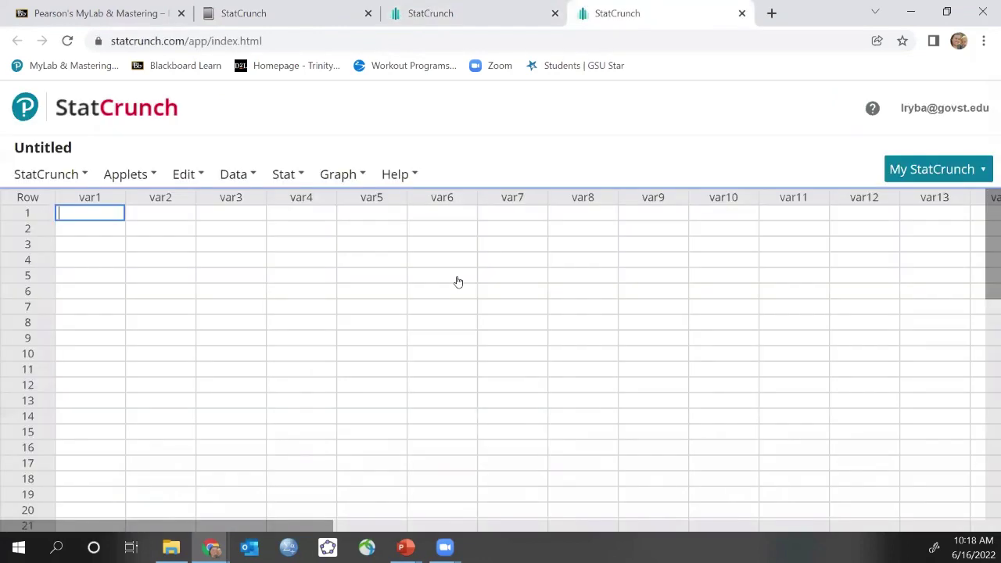
Name the first two columns of the blank data table Body Part and Frequency.
click(92, 201)
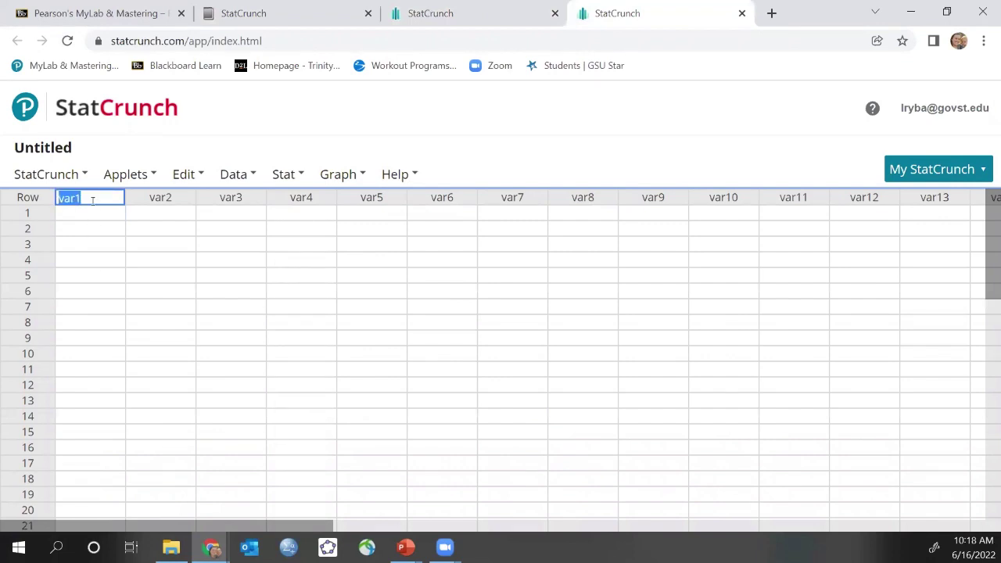
text(Body F)
text(art)
key(Tab)
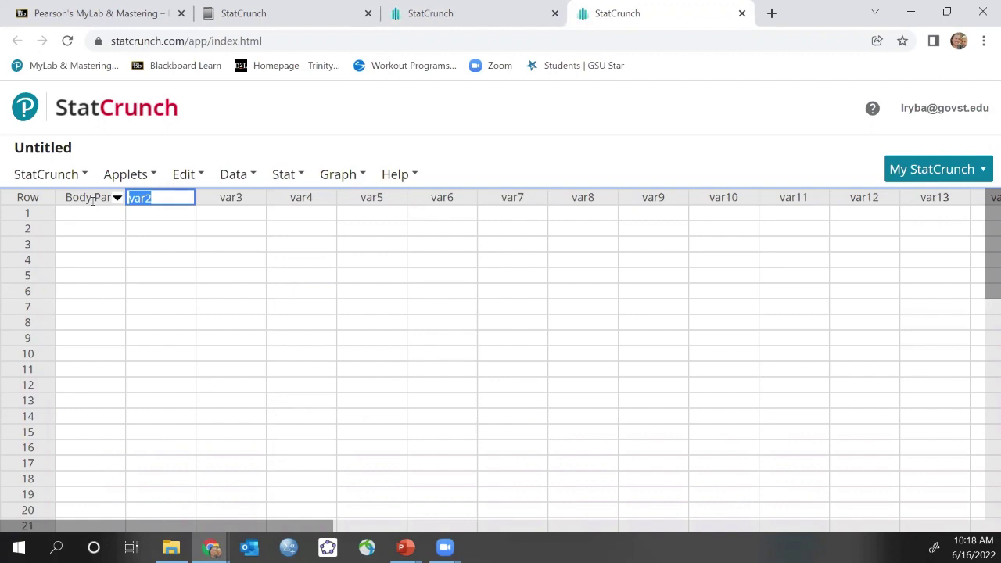
text(Frequecy)
key(BackSpace)
key(BackSpace)
text(ncy)
key(Return)
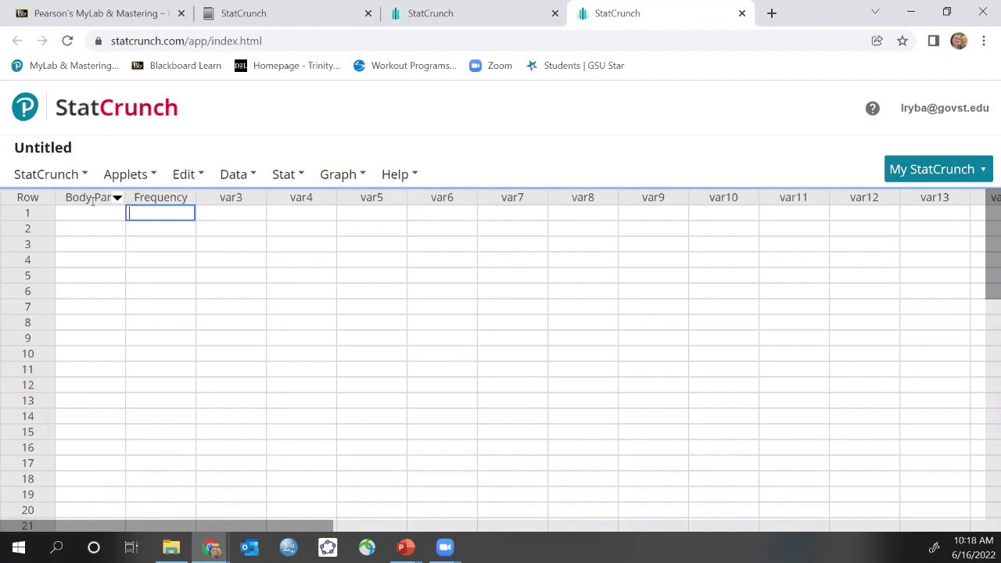
Enter back, wrist, elbow, hip and shoulder in rows 1 to 5 of the Body Part column.
click(81, 211)
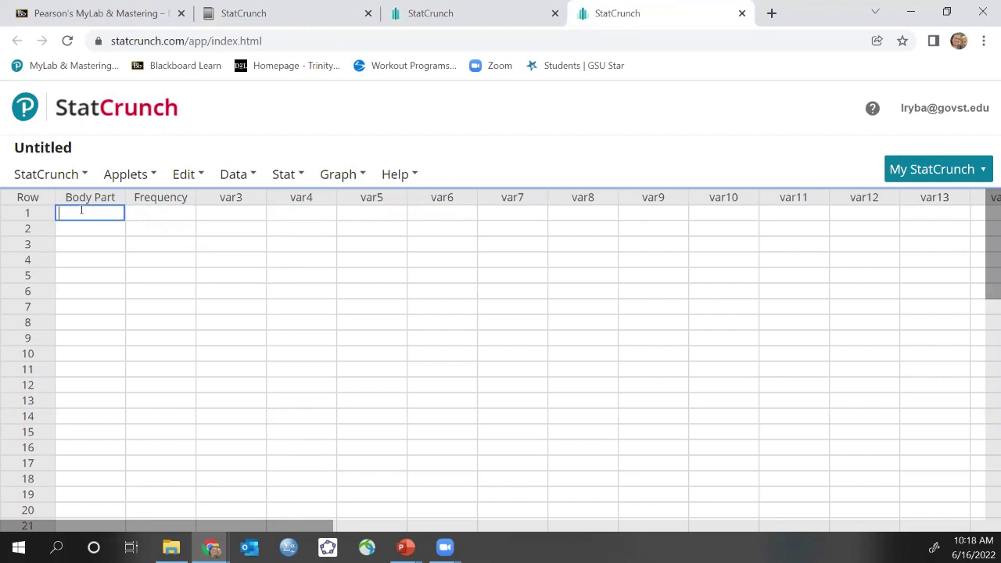
text(back)
key(Return)
text(wrist)
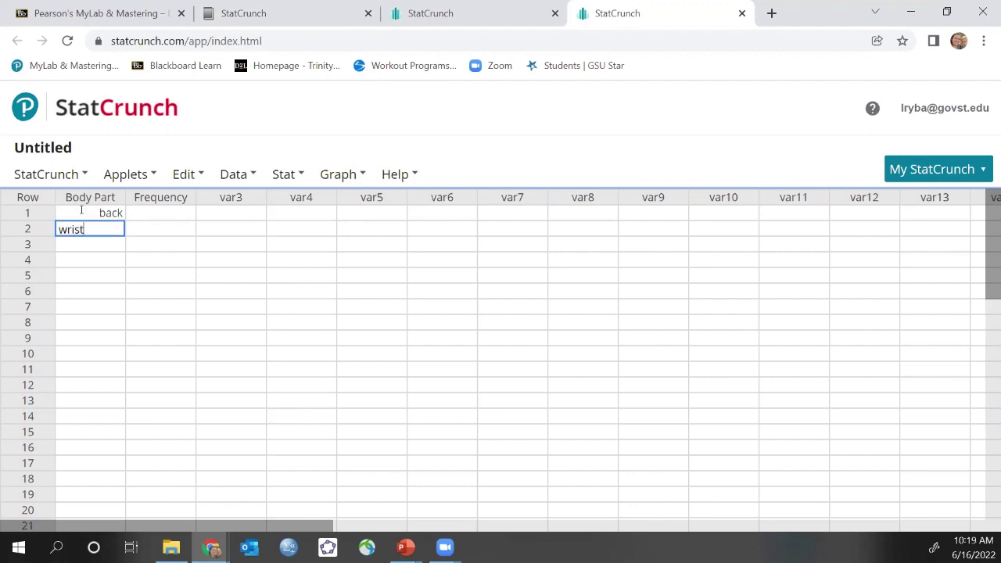
key(Return)
text(elbow)
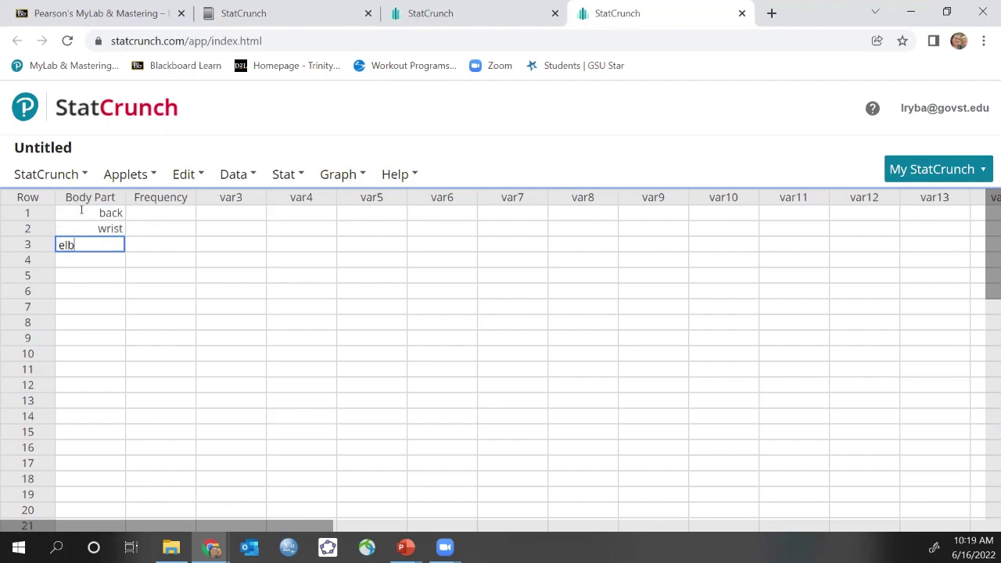
key(Return)
text(hip)
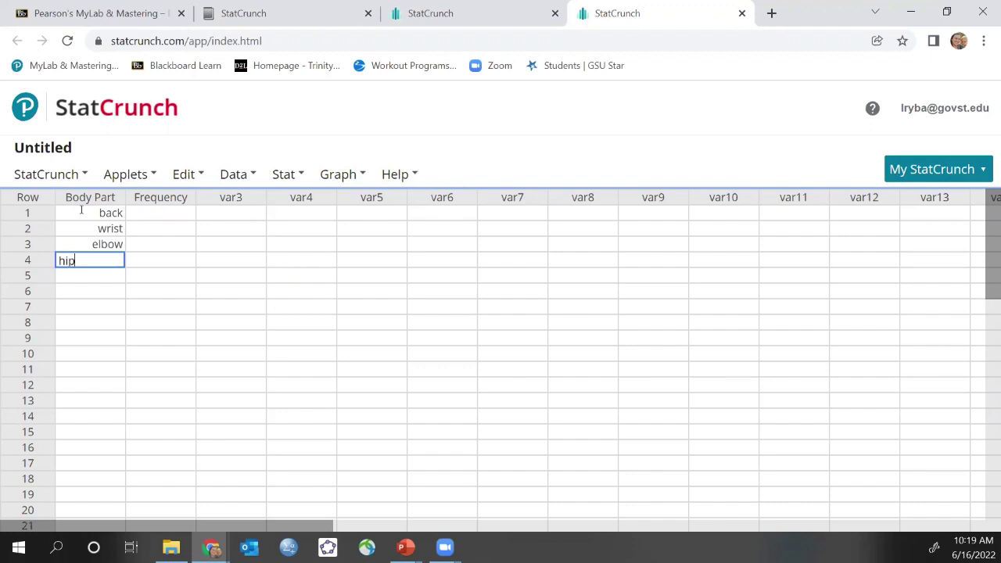
key(Return)
text(shoulder)
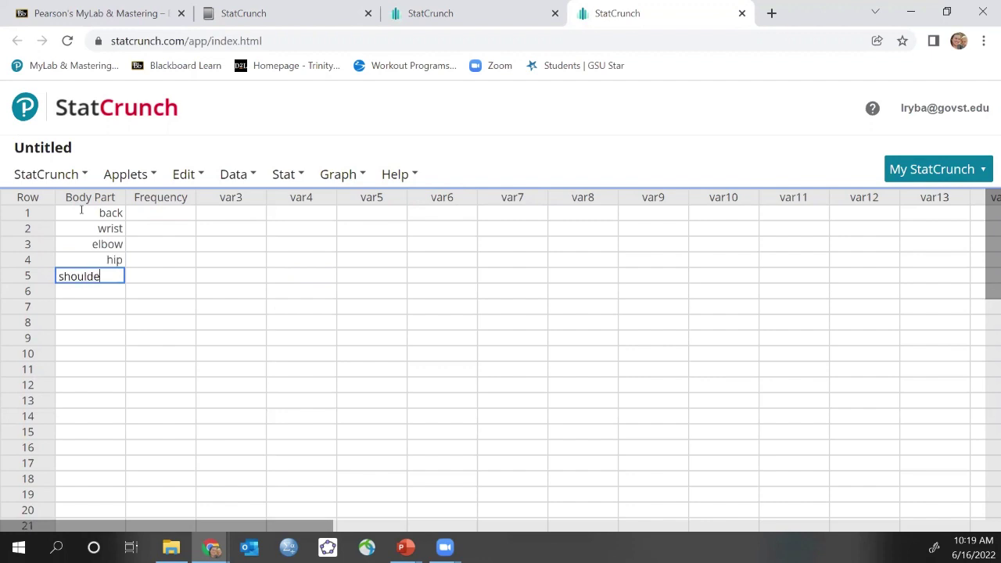
key(Return)
Enter knee, hand, groin and neck in rows 6 to 9 of the Body Part column.
text(knee)
key(Return)
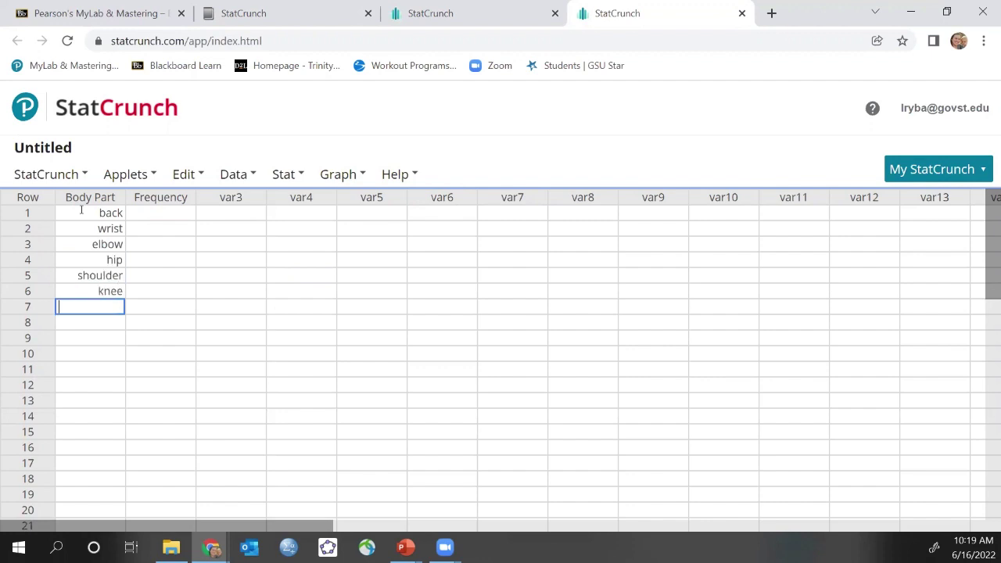
text(hand)
key(Return)
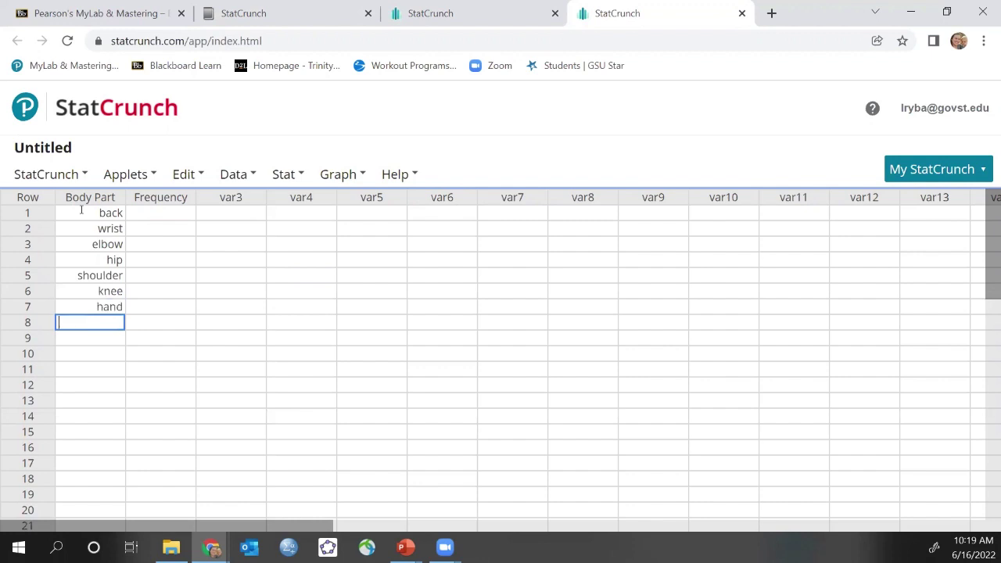
text(groin)
key(Return)
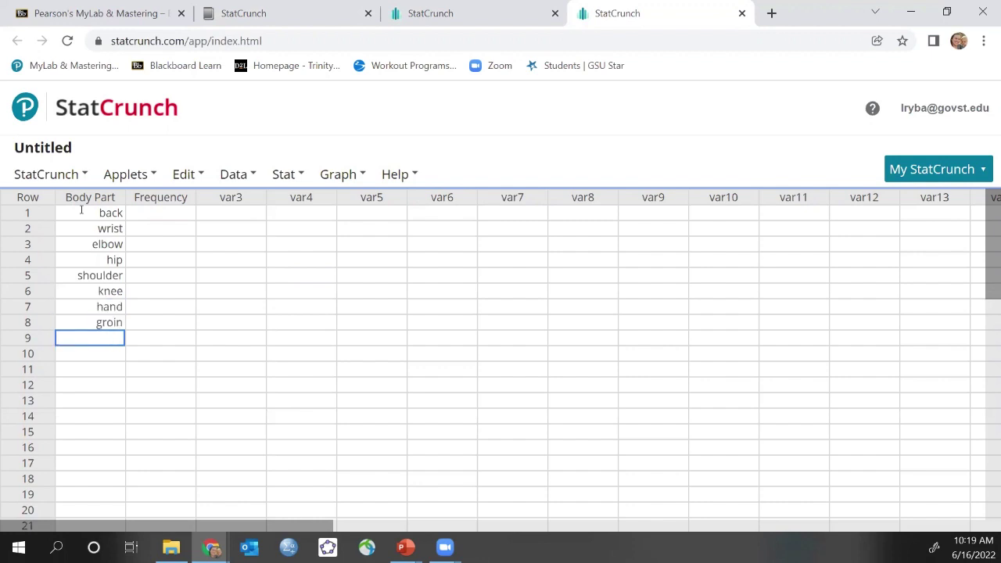
text(neck)
key(Return)
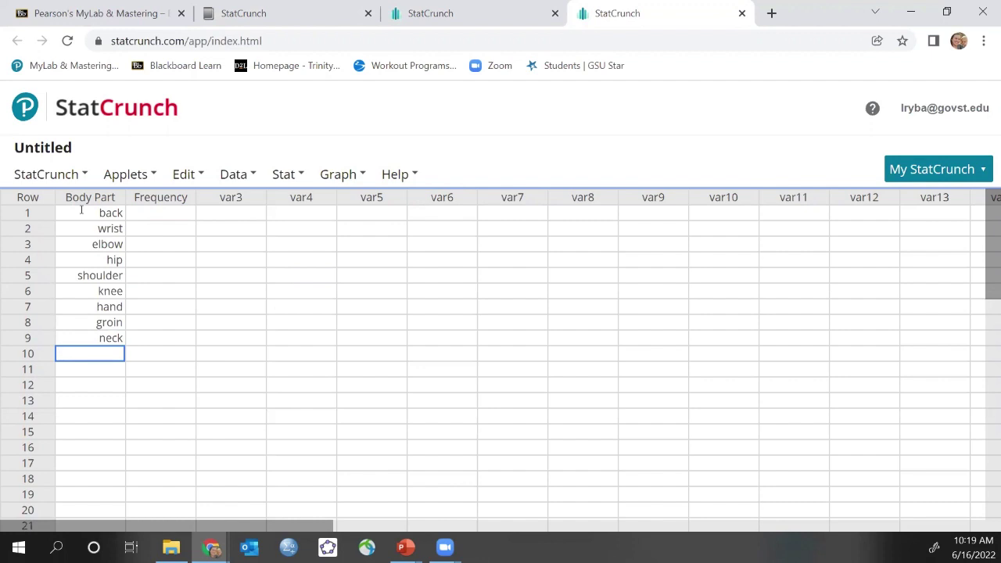
Enter the frequencies 12, 2, 1 and 2 for back, wrist, elbow and hip.
key(Tab)
key(Up)
key(Up)
key(Up)
key(Up)
key(Up)
key(Up)
key(Up)
key(Up)
key(Up)
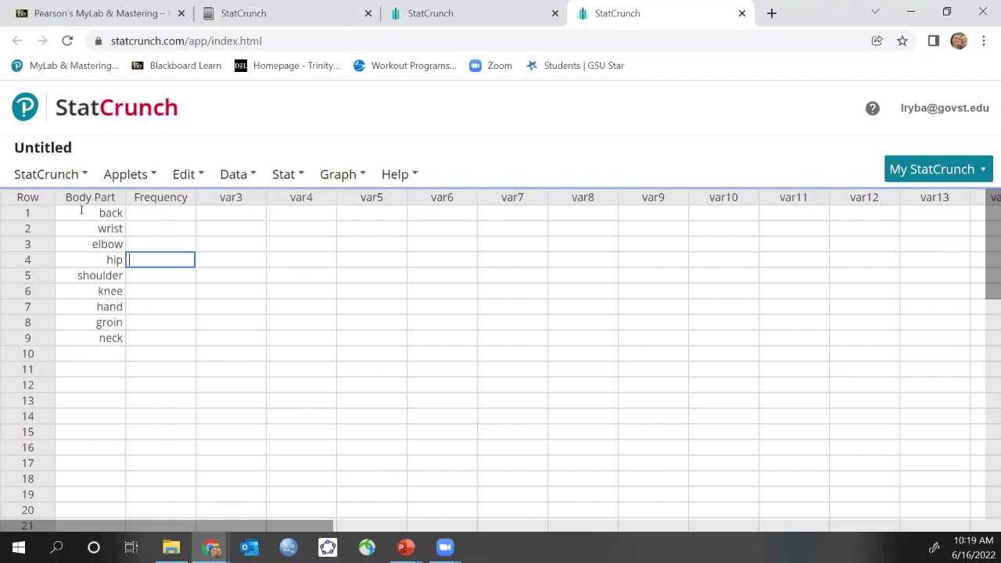
text(12)
key(Return)
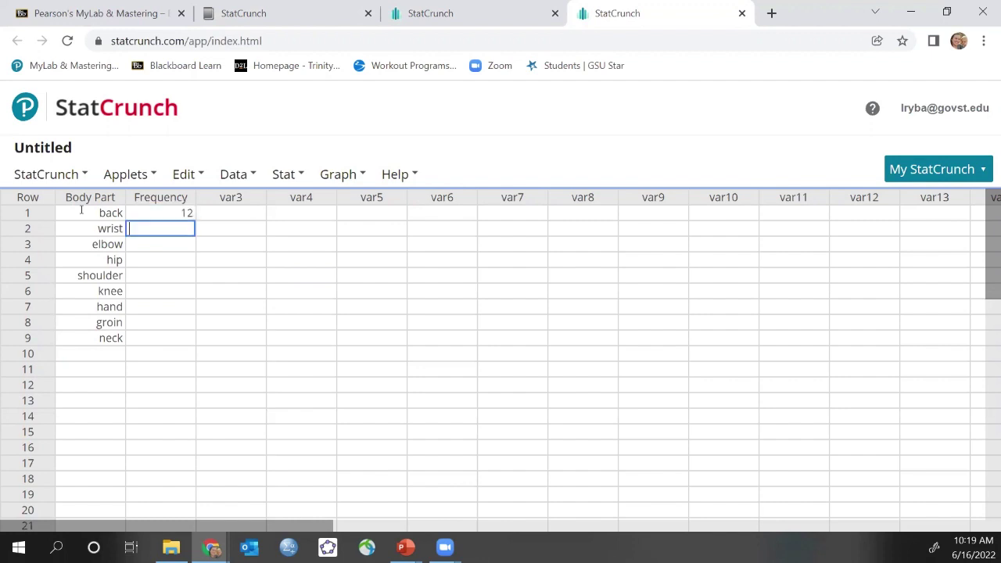
text(2)
key(Return)
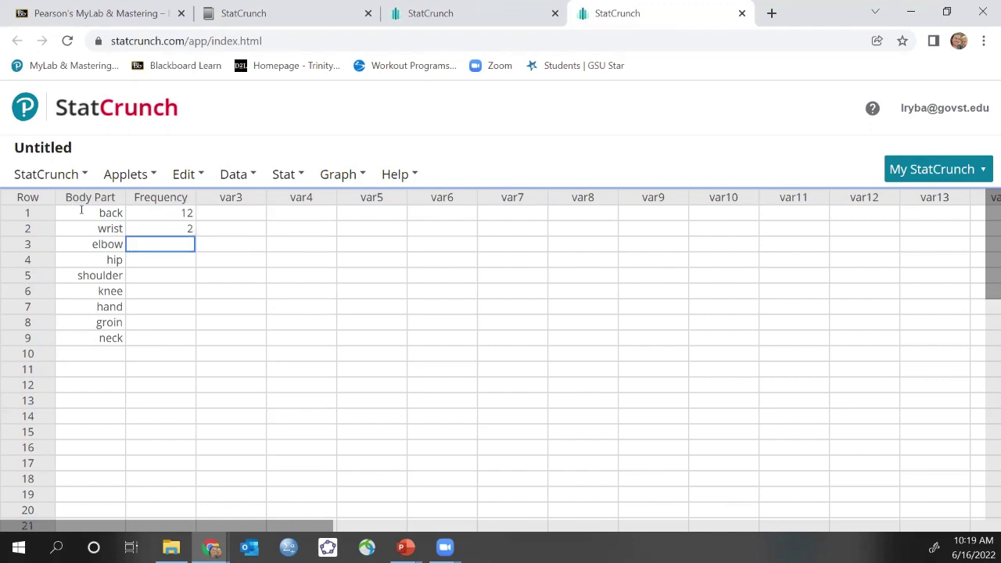
text(1)
key(Return)
text(2)
key(Return)
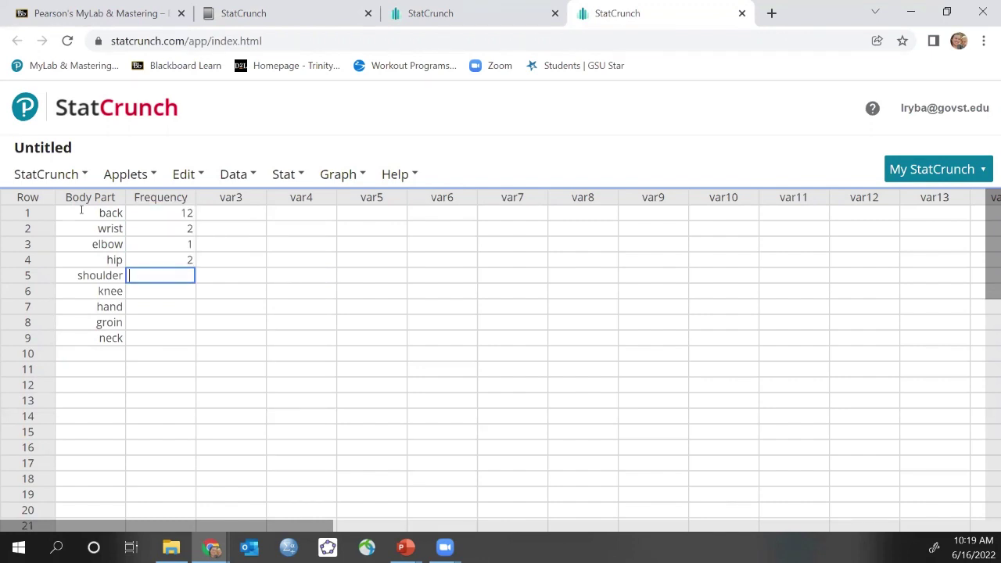
Enter the frequencies 4, 5, 2, 1 and 1 for shoulder, knee, hand, groin and neck.
text(4)
key(Return)
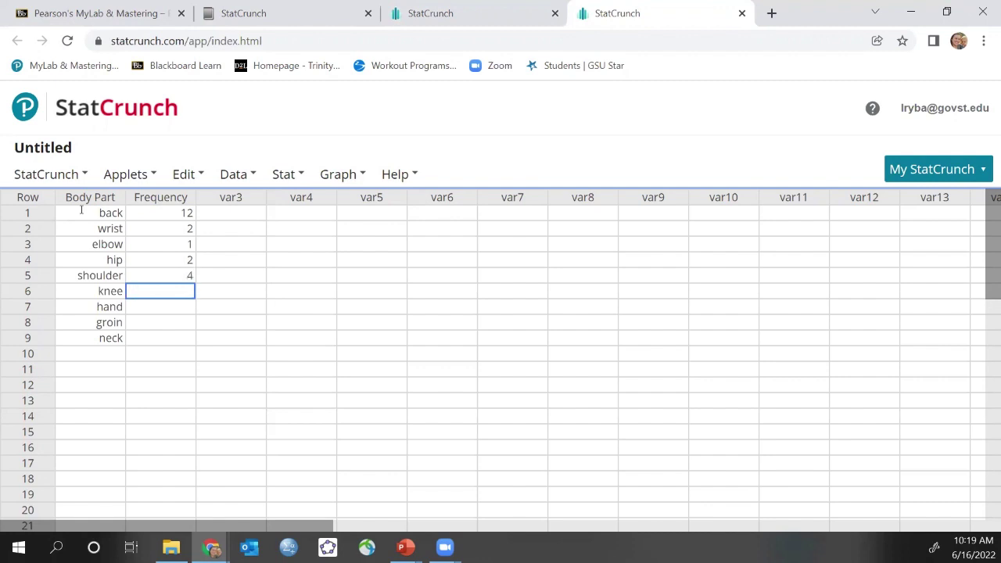
text(5)
key(Return)
text(2)
key(Return)
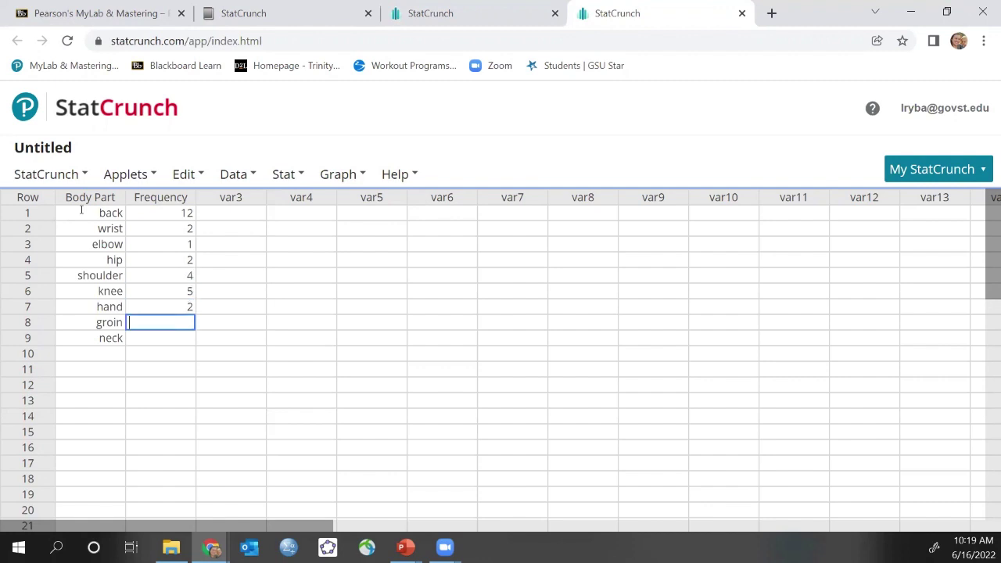
text(1)
key(Return)
text(1)
key(Return)
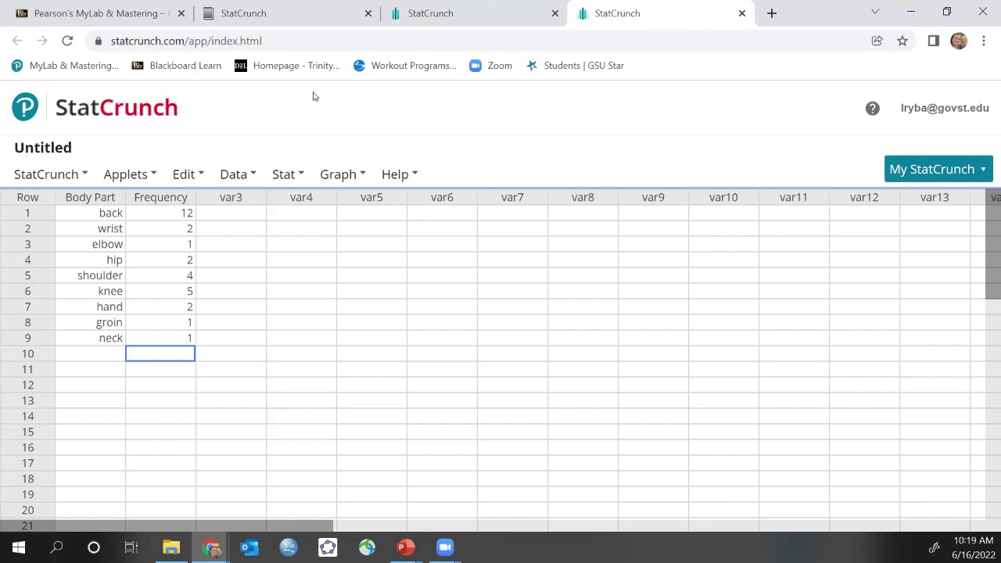
Create a frequency bar plot from summary data with Body Part as categories and Frequency as counts.
click(356, 177)
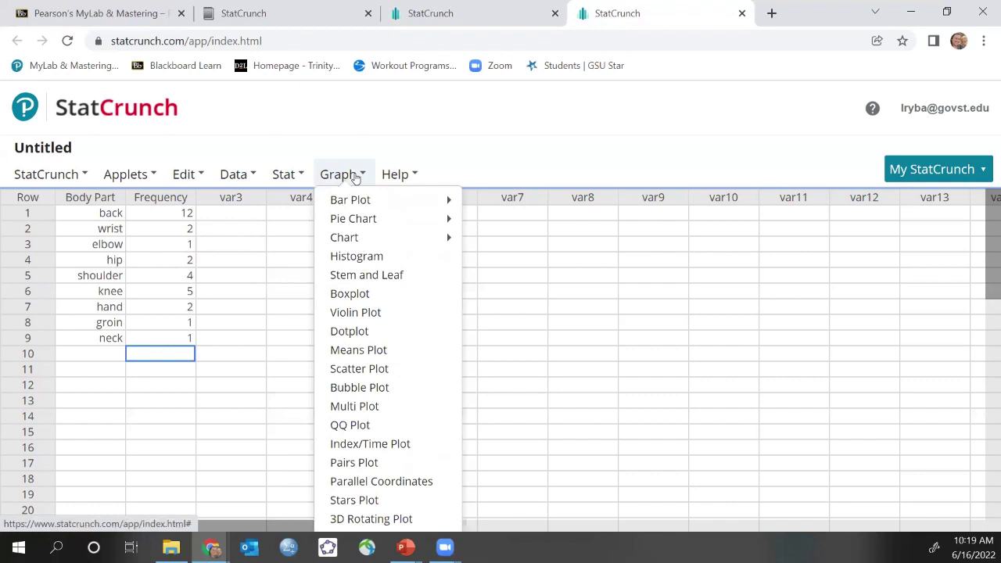
mouse_move(364, 202)
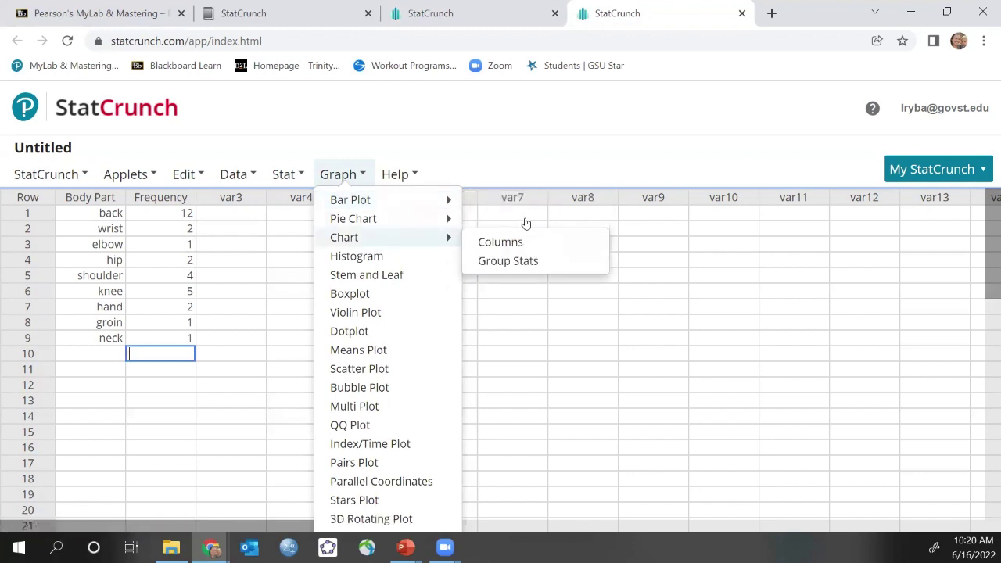
mouse_move(421, 203)
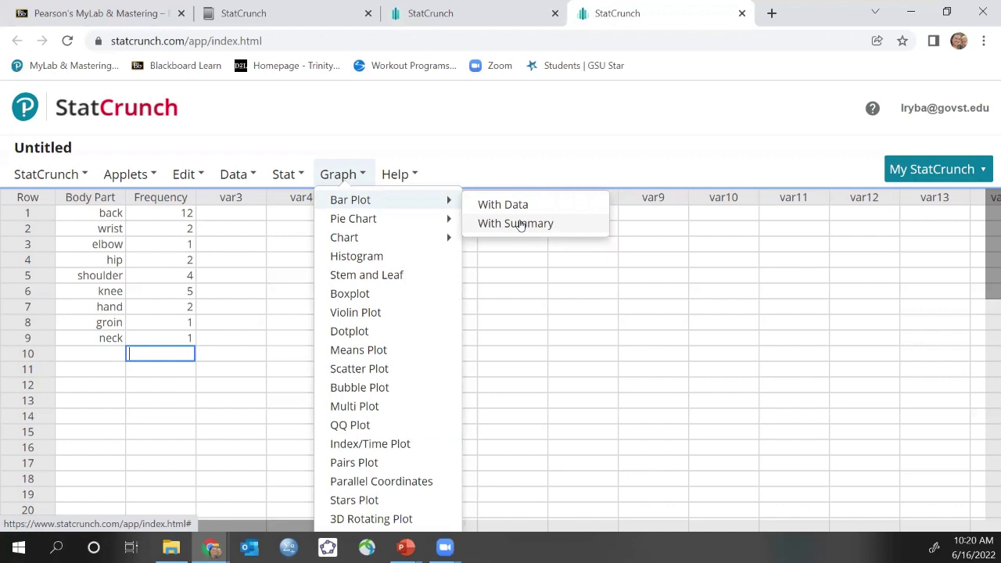
click(520, 226)
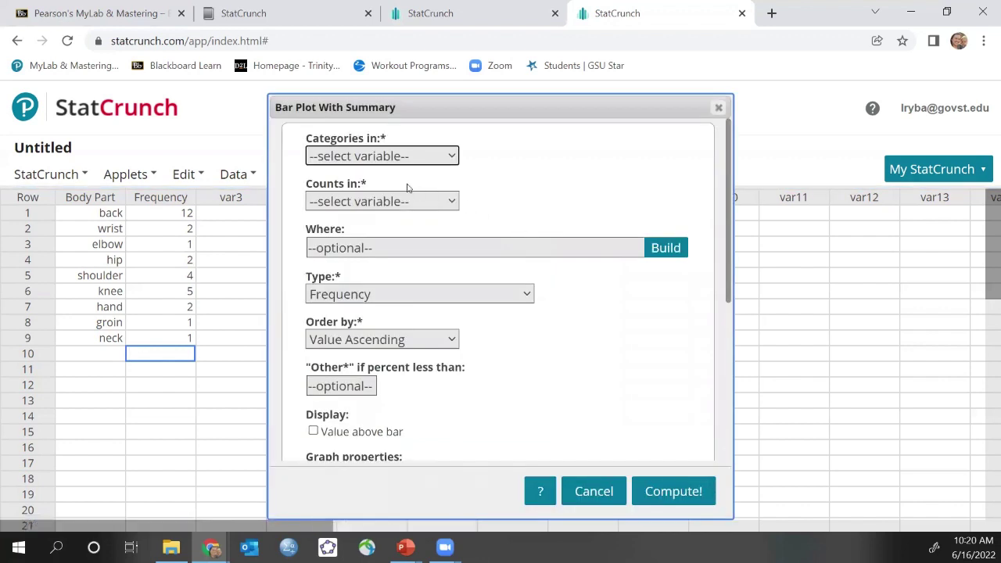
click(386, 160)
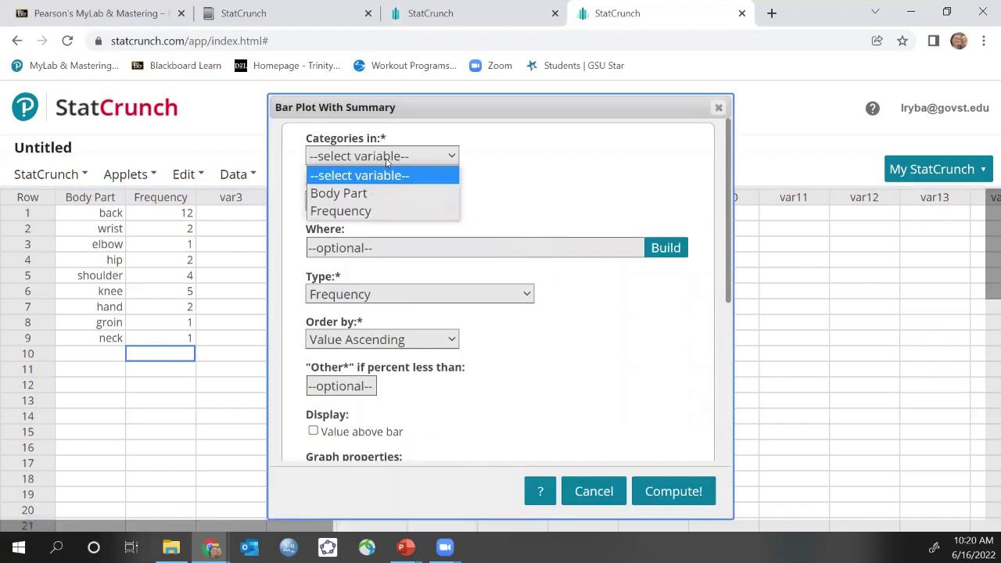
click(379, 195)
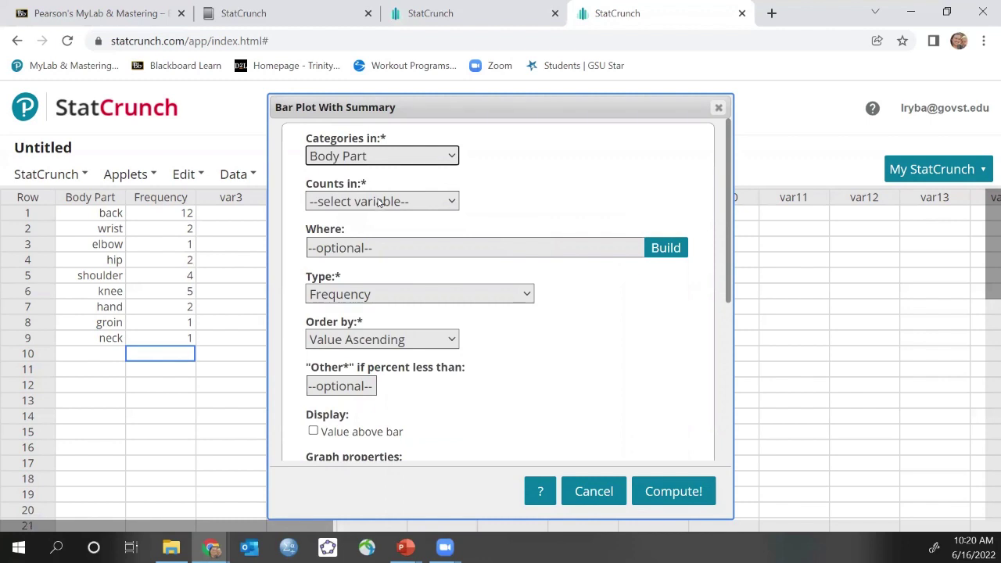
click(380, 203)
click(372, 237)
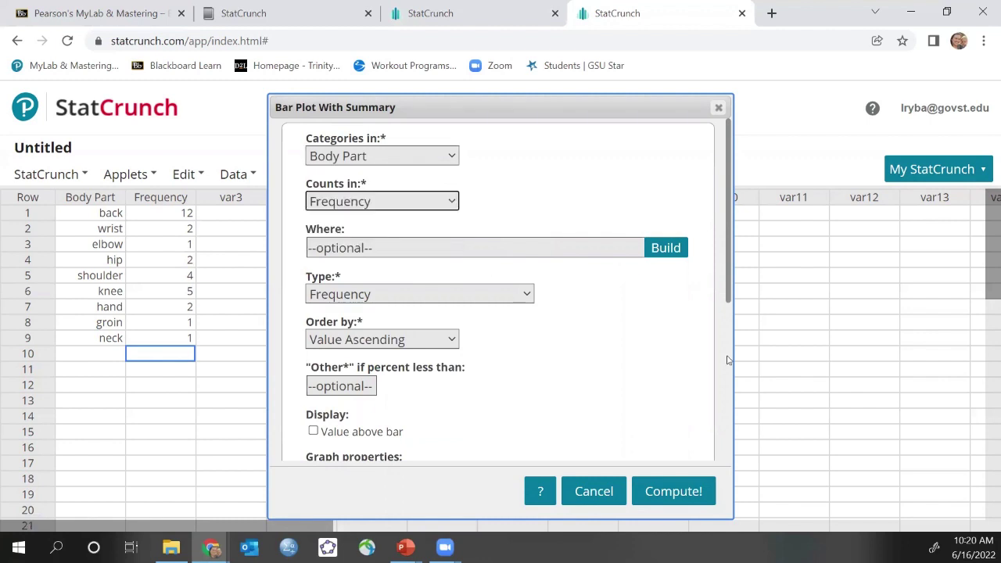
click(687, 500)
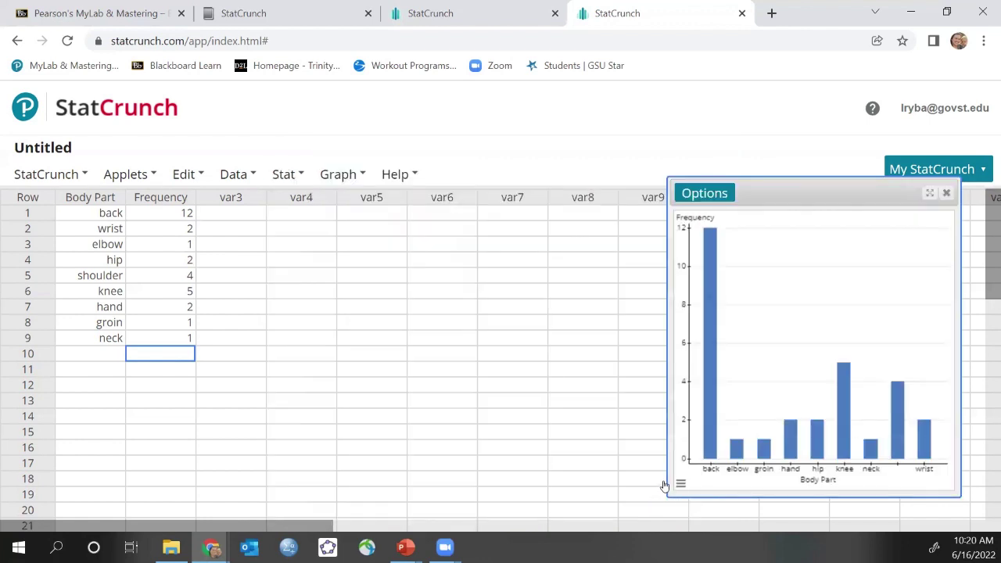
Widen the bar plot window so every category label fits, and move it over the middle of the data table.
drag(669, 481, 620, 482)
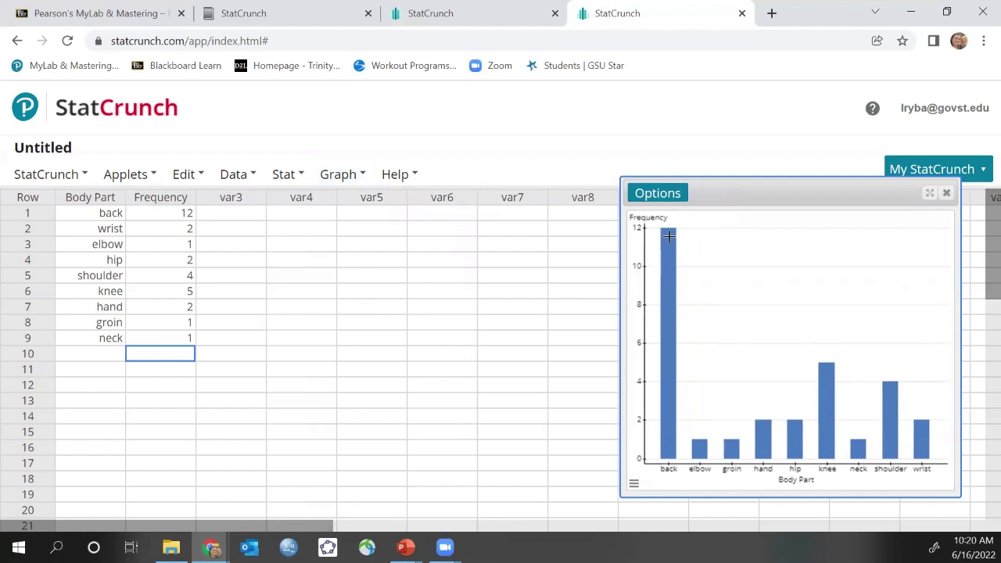
drag(746, 191, 491, 162)
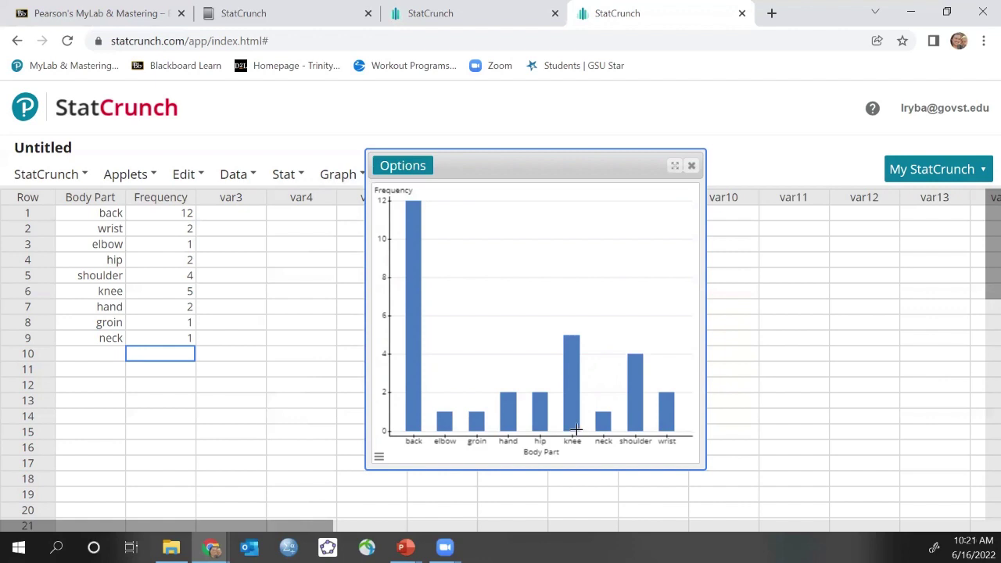
mouse_move(413, 358)
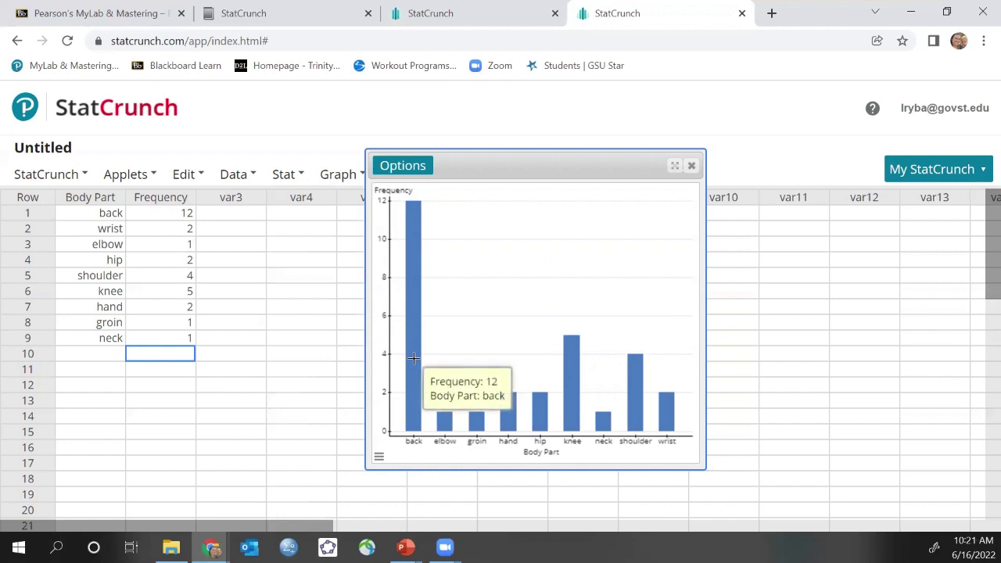
mouse_move(447, 417)
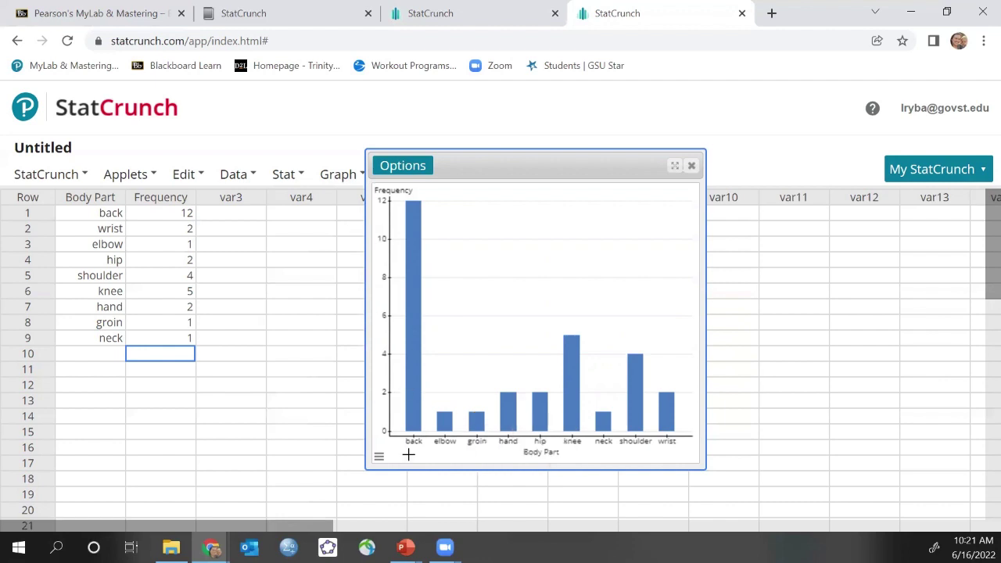
Change the body part bar plot's type to Relative Frequency and recompute the graph.
click(400, 166)
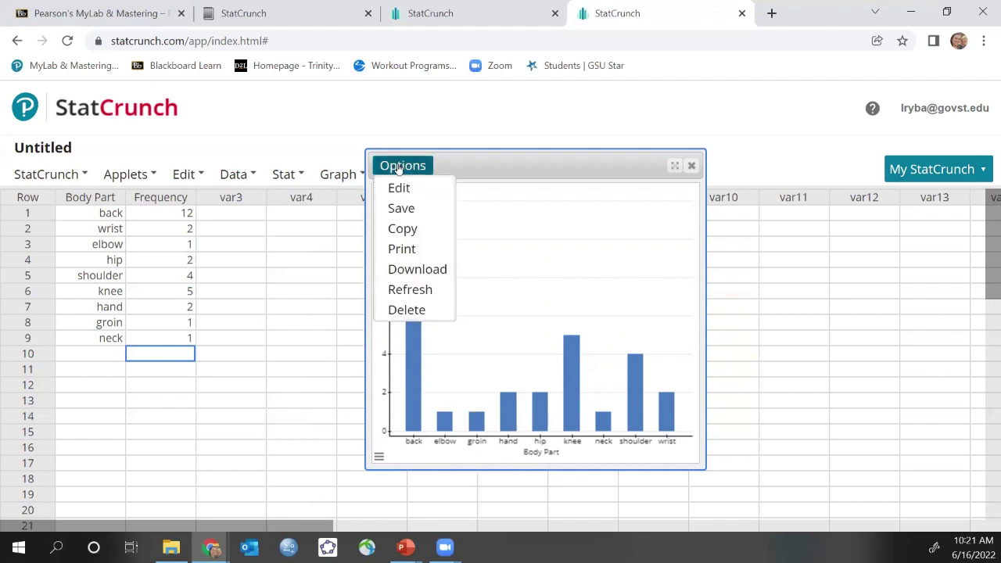
click(403, 188)
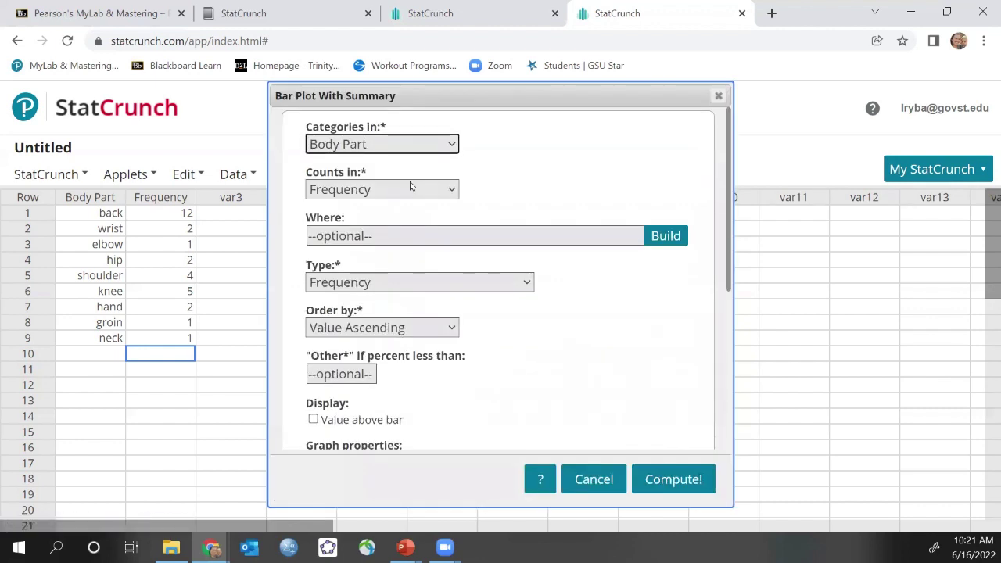
click(339, 286)
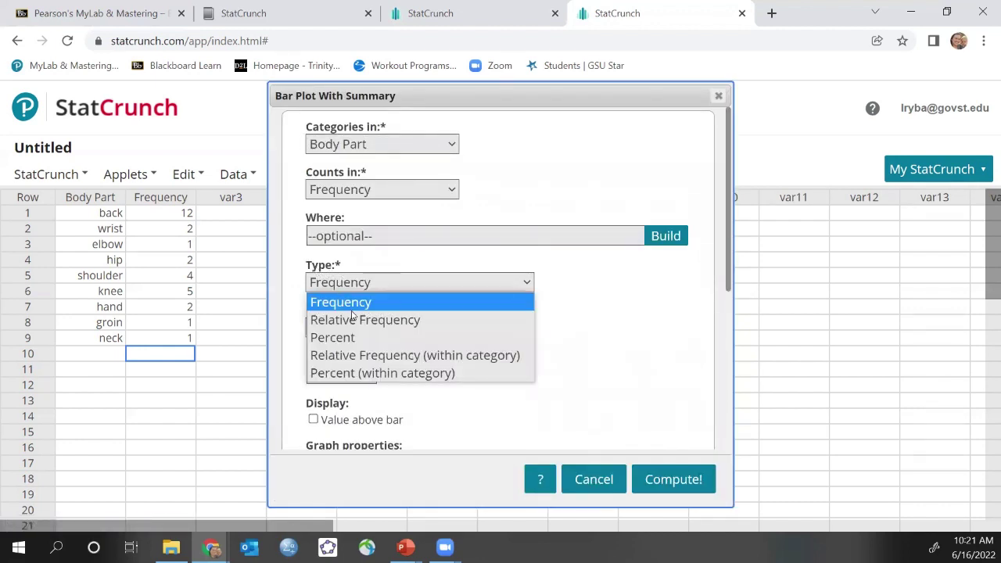
click(355, 320)
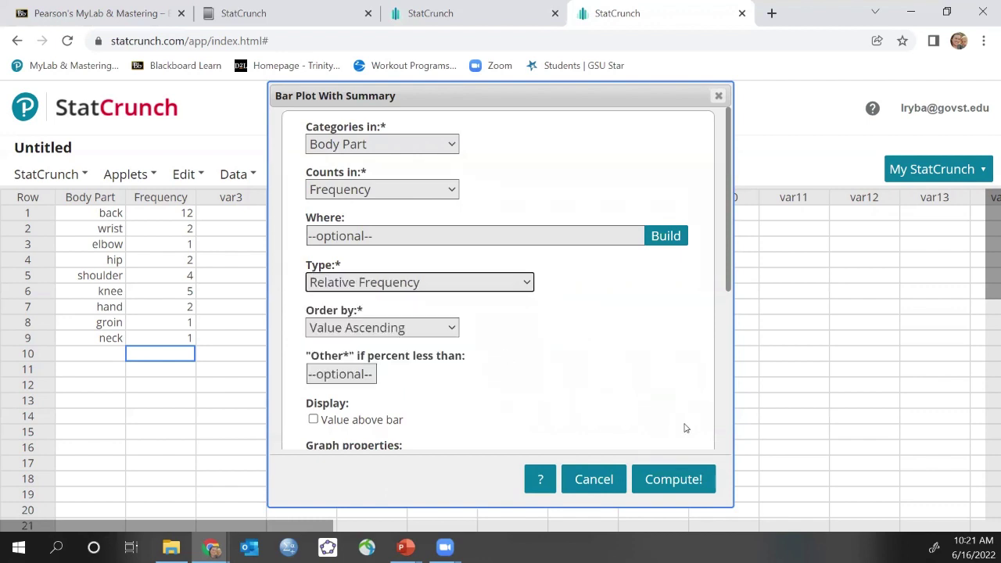
click(695, 479)
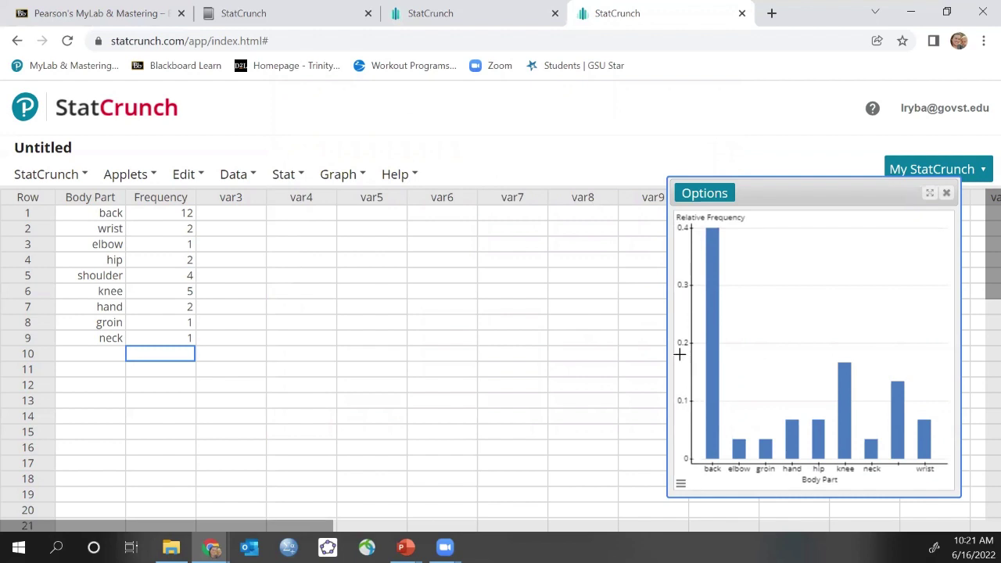
mouse_move(710, 300)
mouse_move(739, 446)
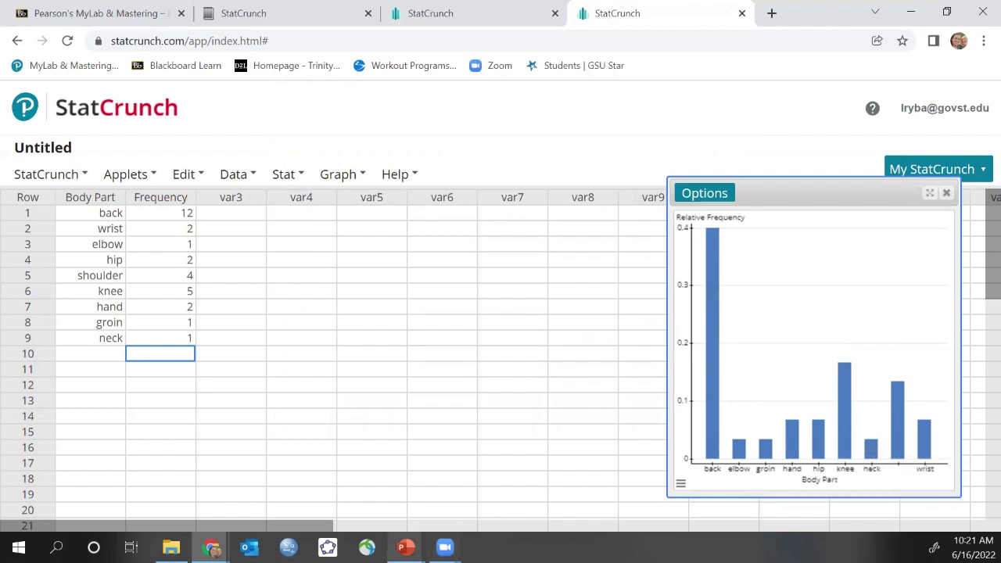
mouse_move(405, 547)
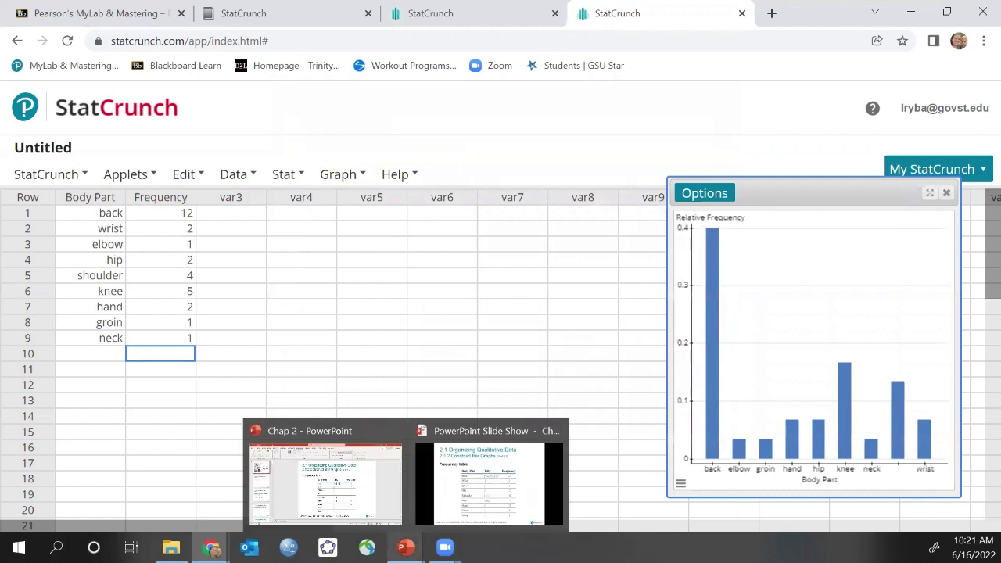
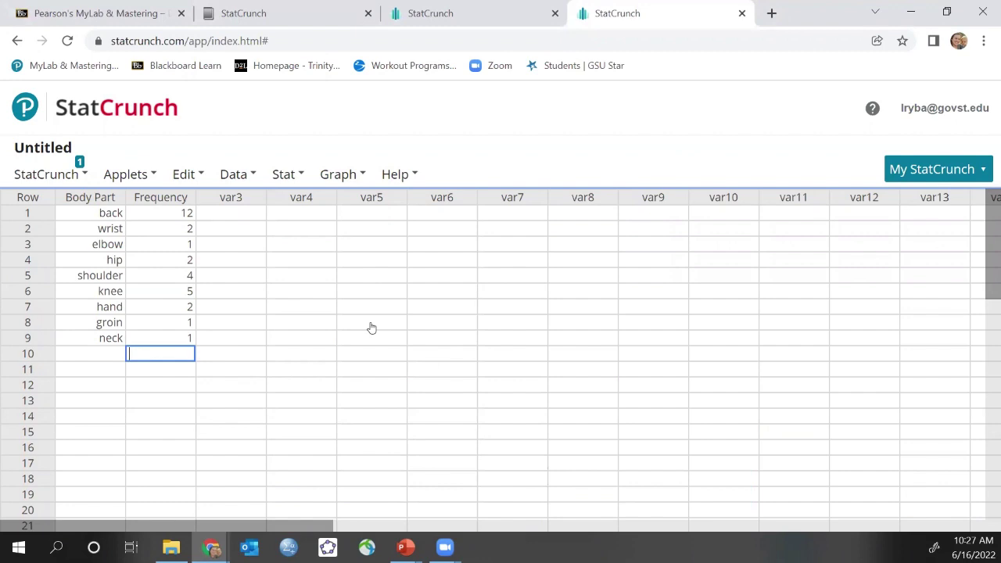
Rename the var4 column as Ed attained, leaving var3 empty as a gap from the body part data.
click(301, 197)
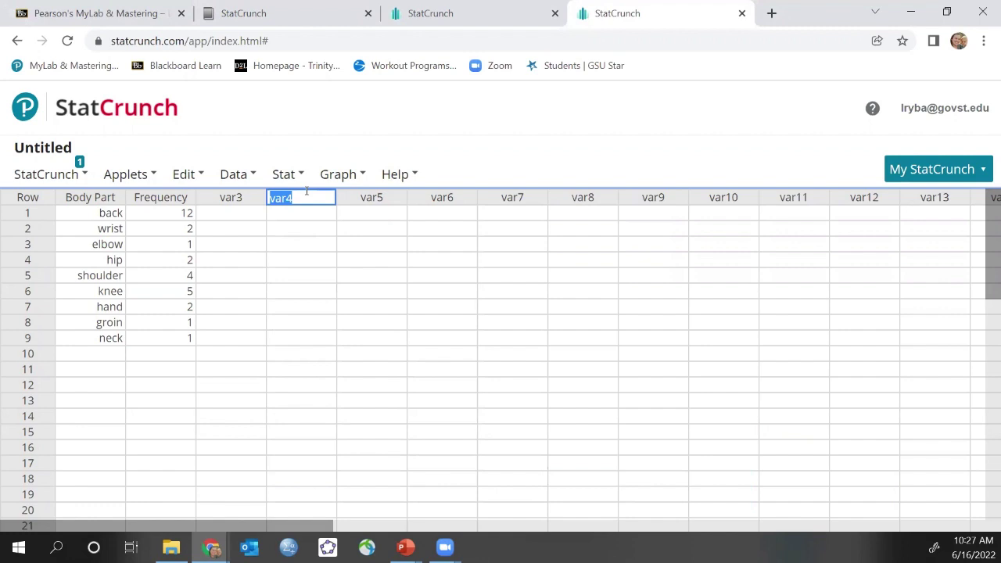
click(48, 175)
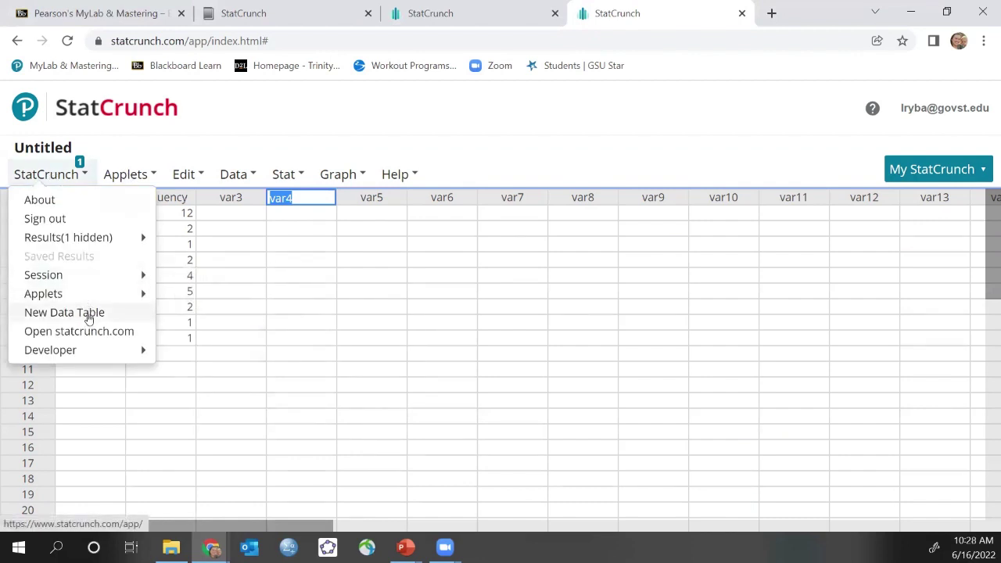
click(307, 196)
key(BackSpace)
key(BackSpace)
key(BackSpace)
key(BackSpace)
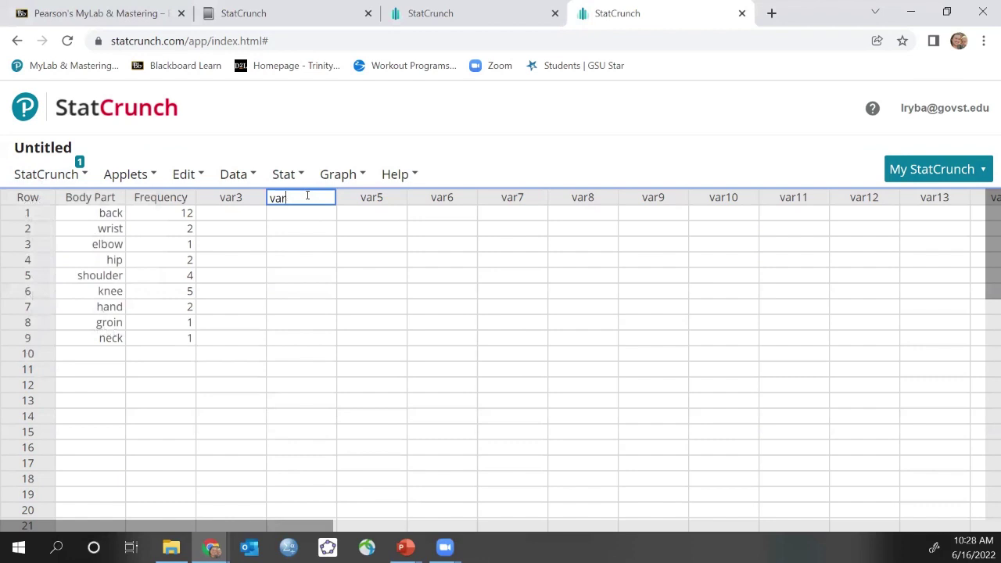
text(Ed attained)
key(Return)
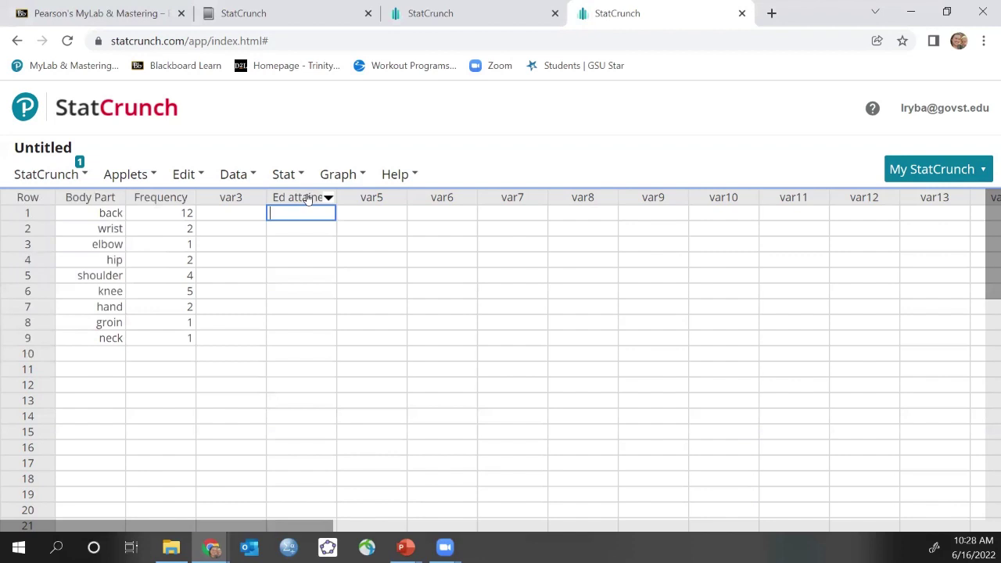
Enter the categories Not HS, HS and Some College in the first three rows of the Ed attained column.
text(Not HW)
key(BackSpace)
text(S)
key(Return)
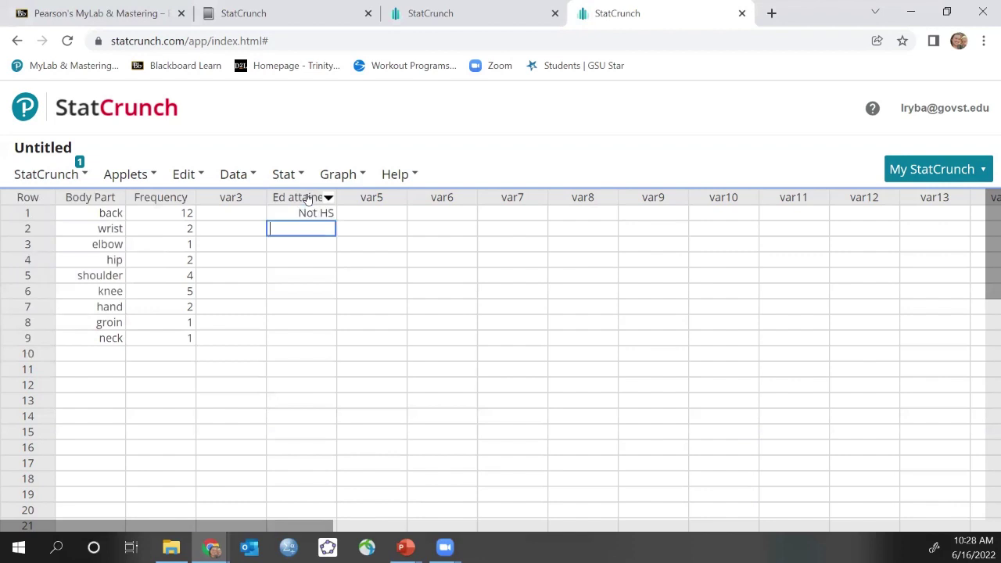
text(HS)
key(Return)
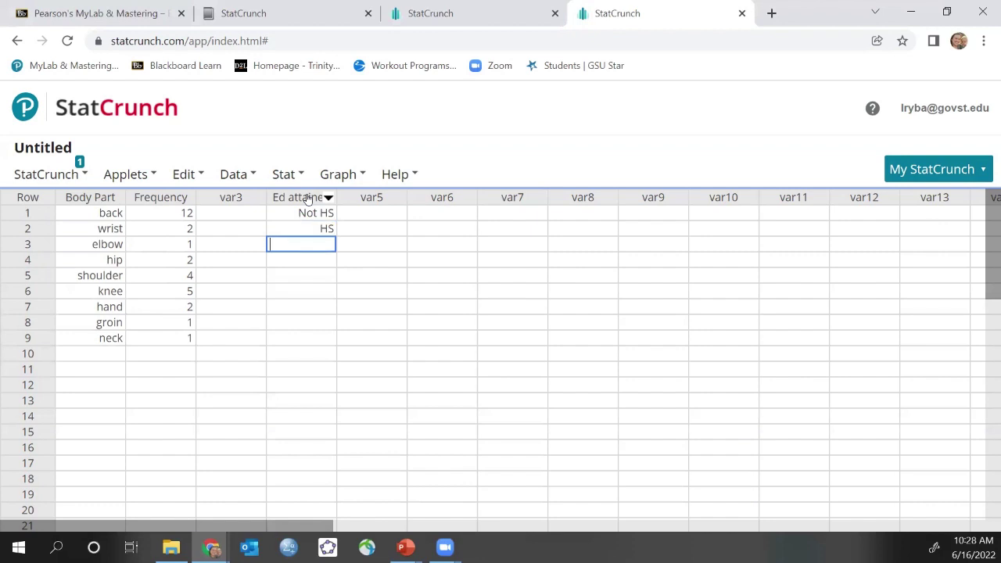
text(Some College)
key(Return)
Enter ASsoc, Bach and Grad/Prof in rows 4 to 6 of the Ed attained column.
text(ASsoc)
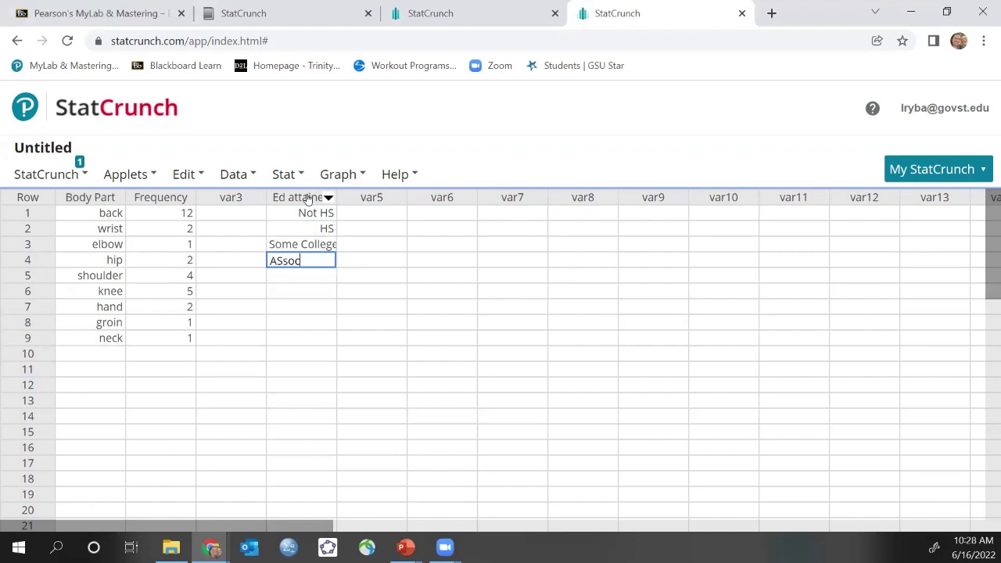
key(Return)
text(Bach)
key(Return)
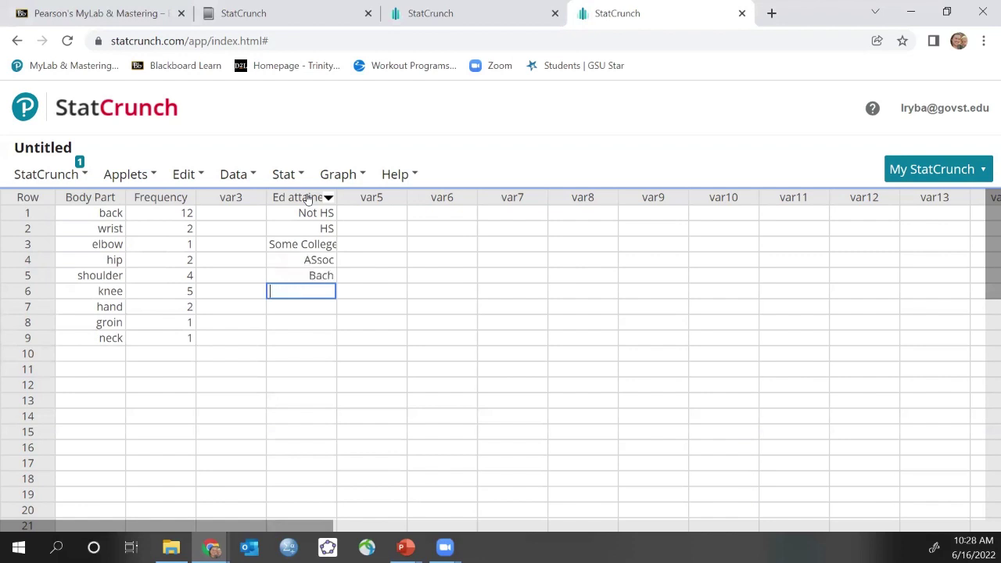
text(Grad/Prof)
key(Return)
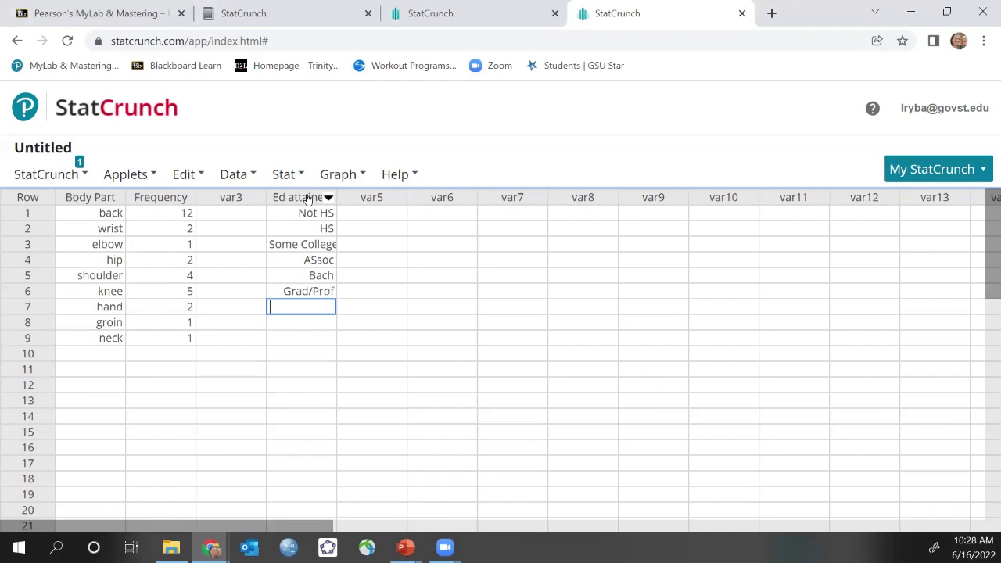
Correct the capitalization of the row 4 education category so it reads Assoc.
click(312, 260)
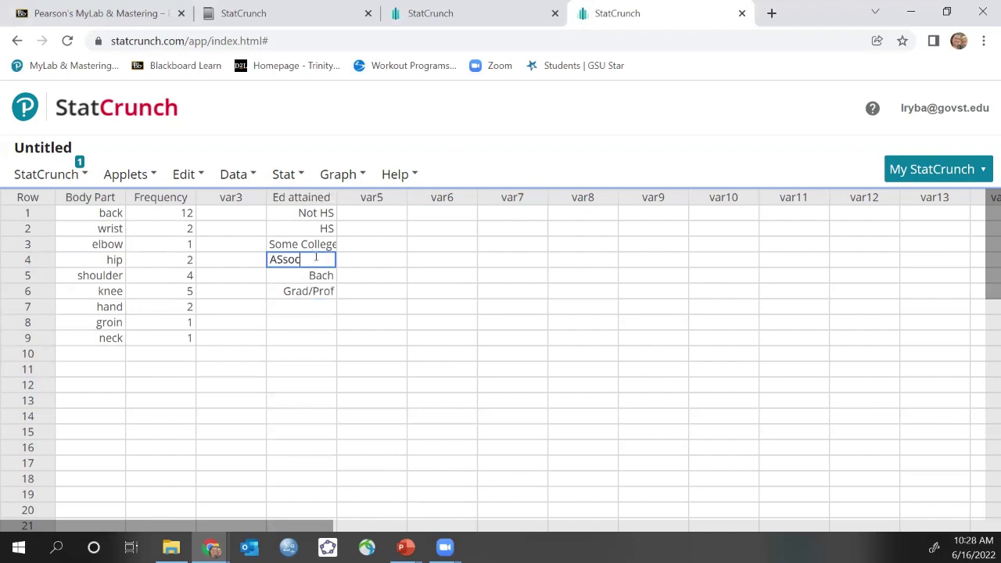
click(284, 260)
key(BackSpace)
text(s)
key(Return)
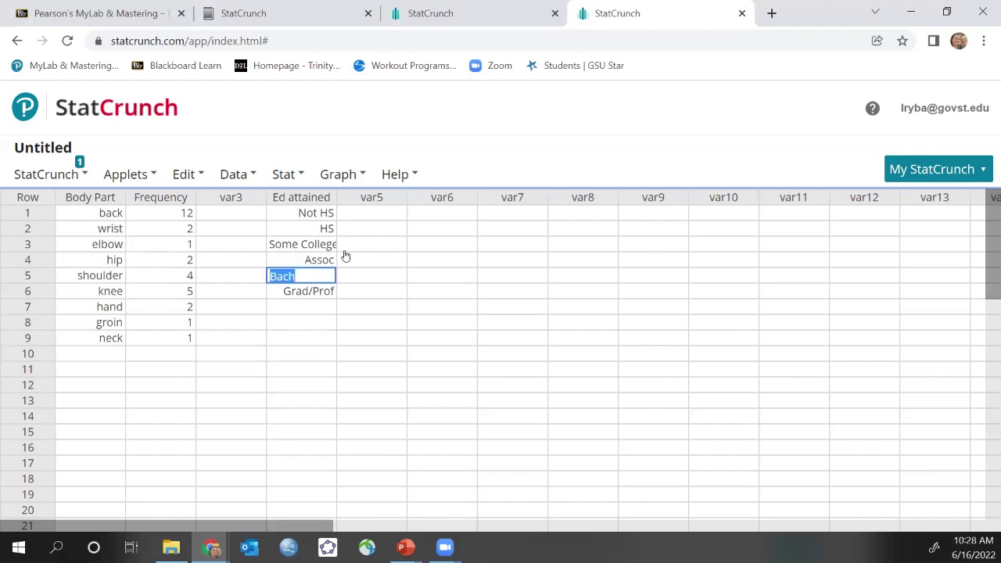
Rename the two columns after Ed attained, var5 and var6, as 1990 and 2017.
click(384, 200)
text(1990)
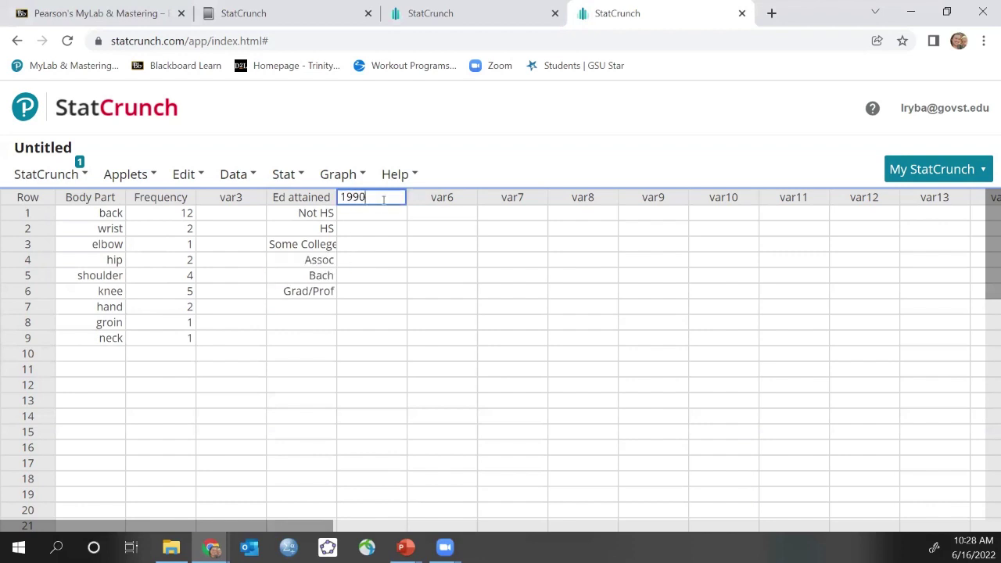
key(Tab)
text(1)
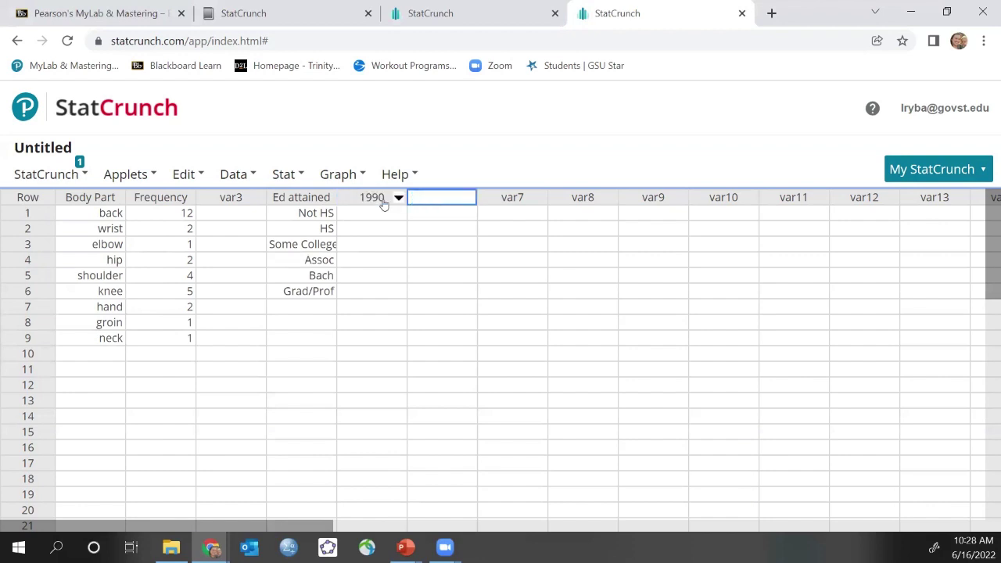
text(2017)
key(Return)
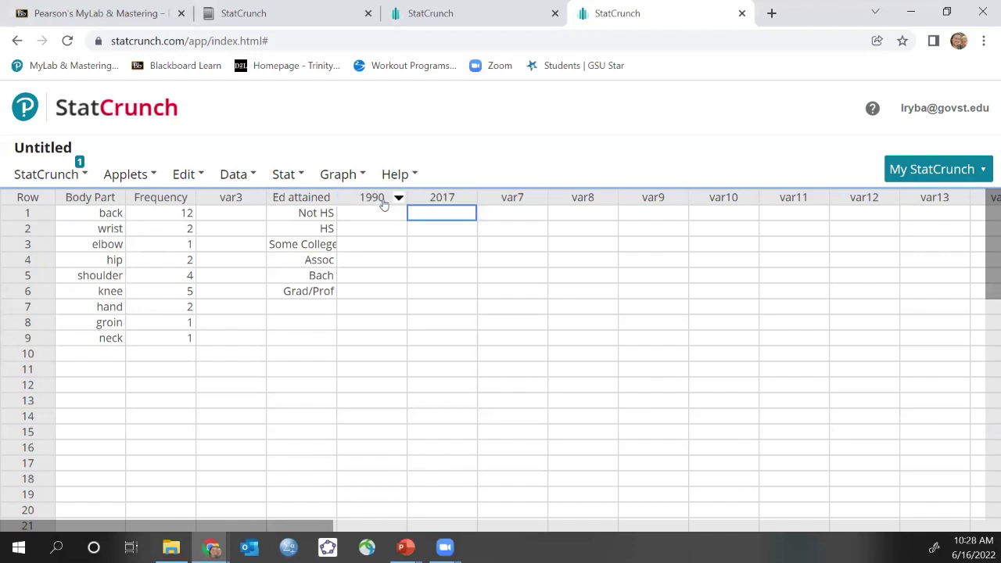
Enter the 1990 values 39344, 47643 and 29780 for Not HS, HS and Some College.
key(shift+Tab)
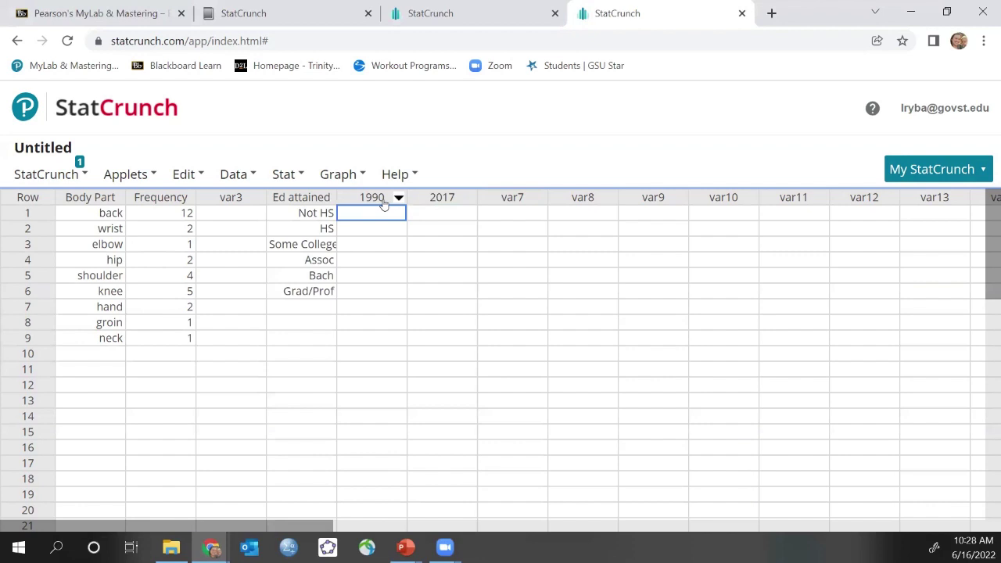
text(39344)
key(Return)
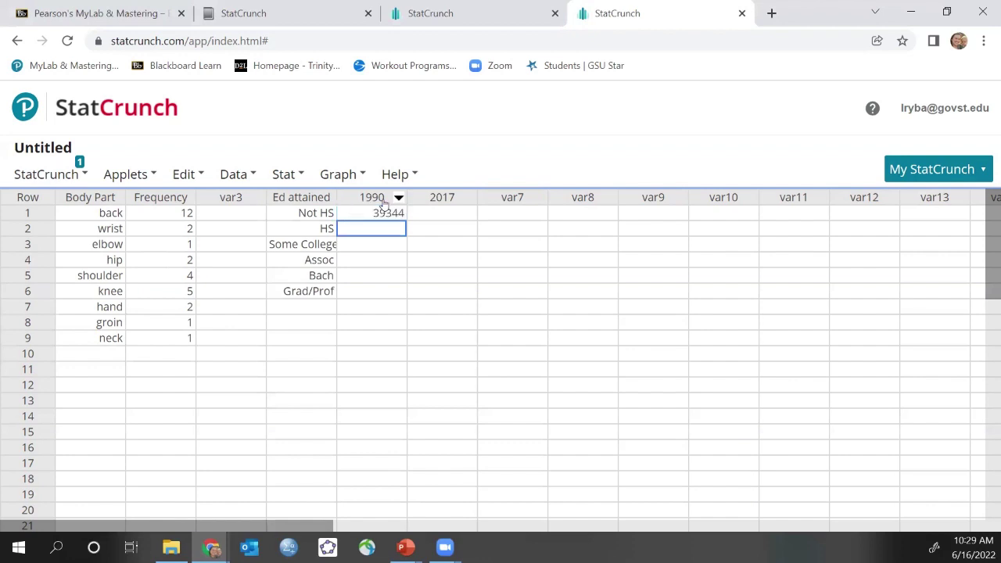
text(47643)
key(Return)
text(29)
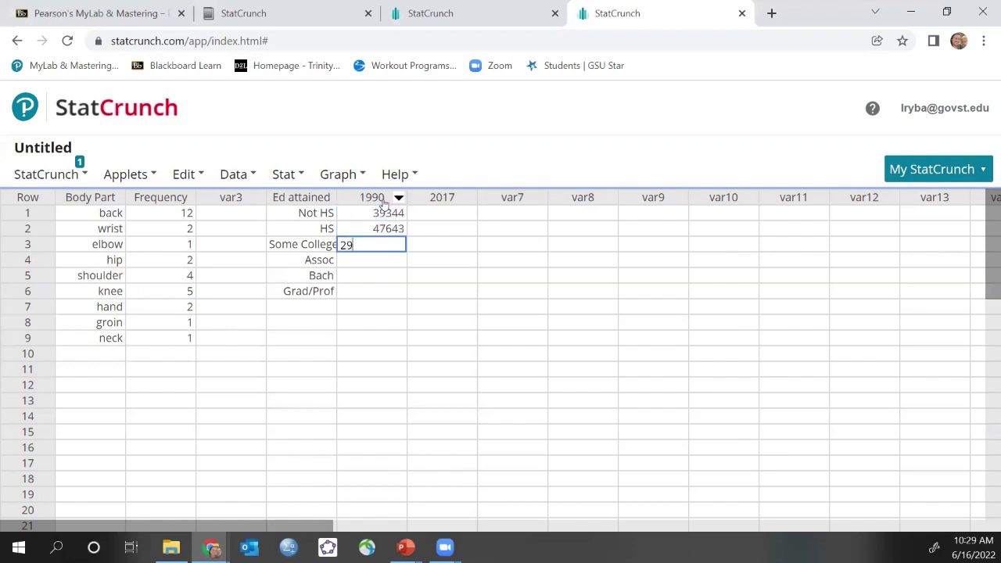
text(780)
key(Return)
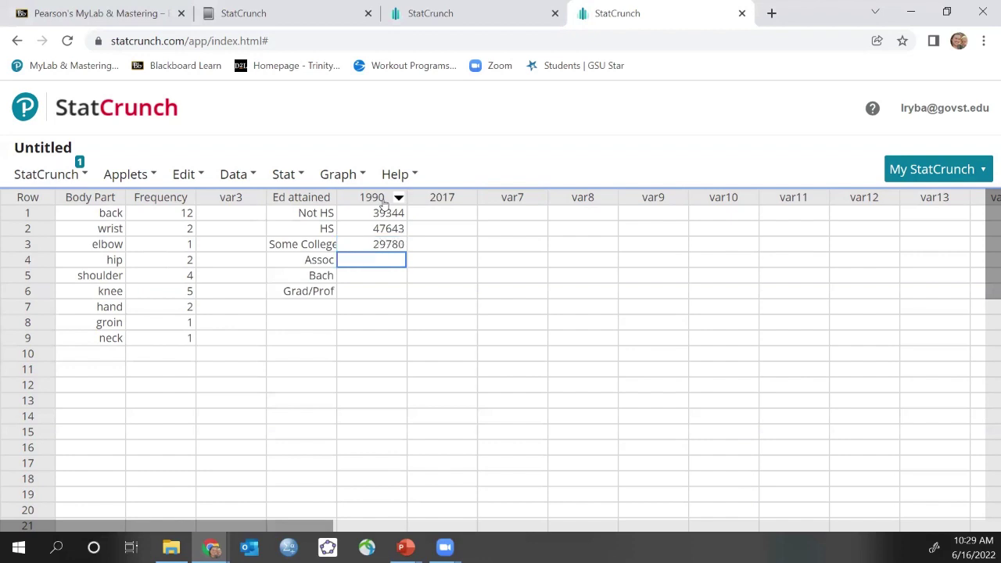
Enter the 1990 values 9792, 20833 and 11478 for Assoc, Bach and Grad/Prof.
text(9792)
key(Return)
text(20)
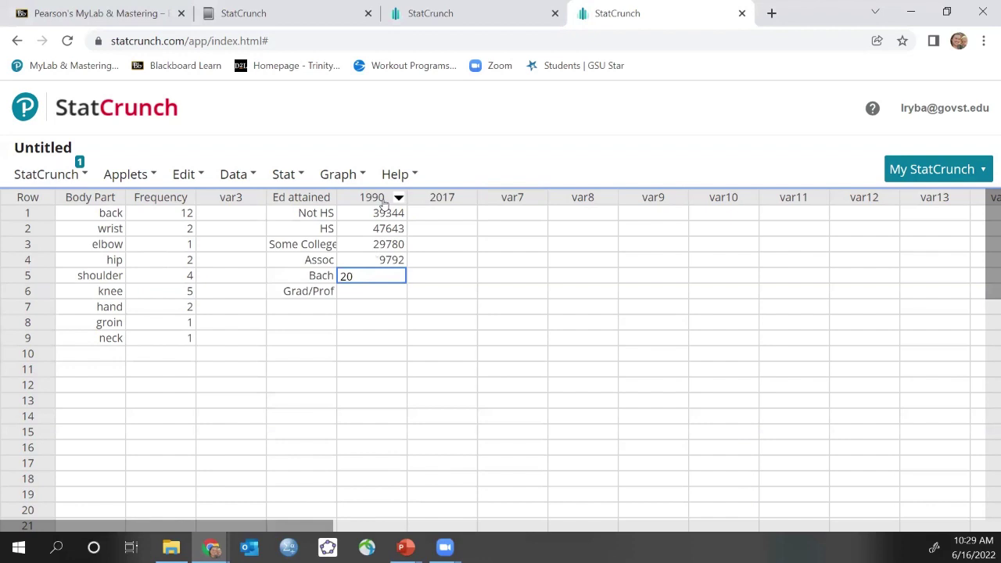
text(833)
key(Return)
text(114)
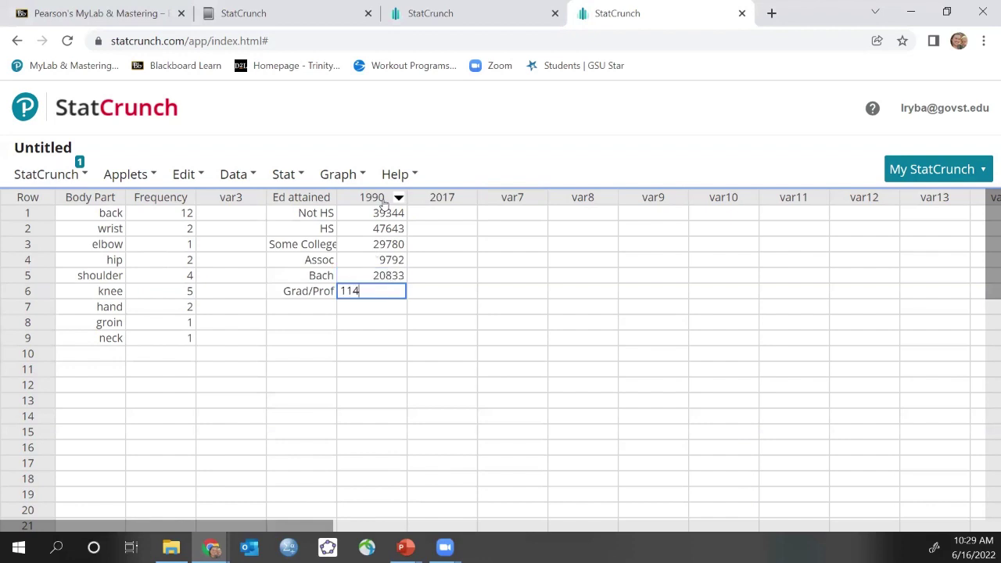
text(78)
key(Return)
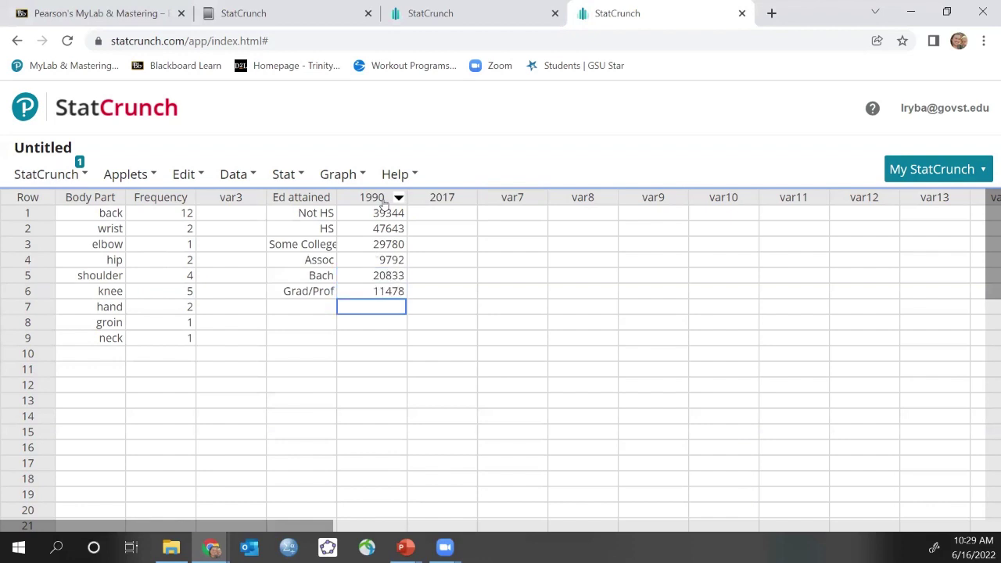
Enter the 2017 values 26582, 60032 and 45110 for Not HS, HS and Some College.
key(Right)
key(Up)
key(Up)
key(Up)
key(Up)
key(Up)
key(Up)
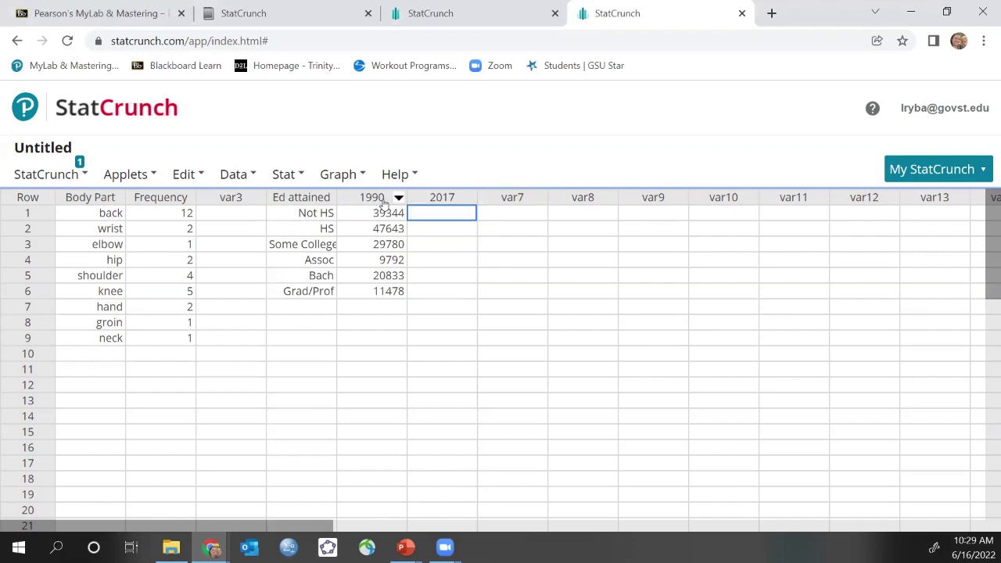
text(26582)
key(Return)
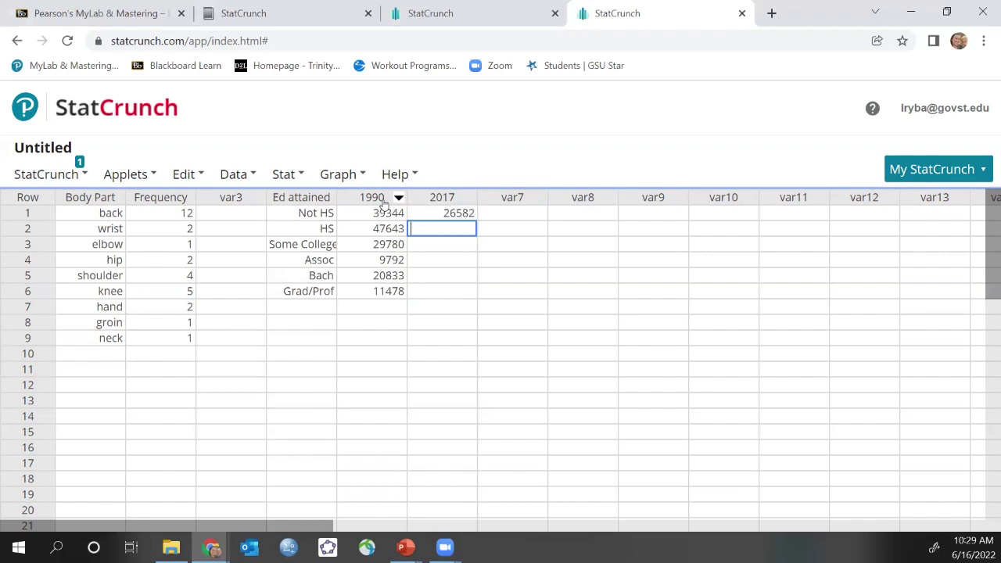
text(60032)
key(Return)
text(45)
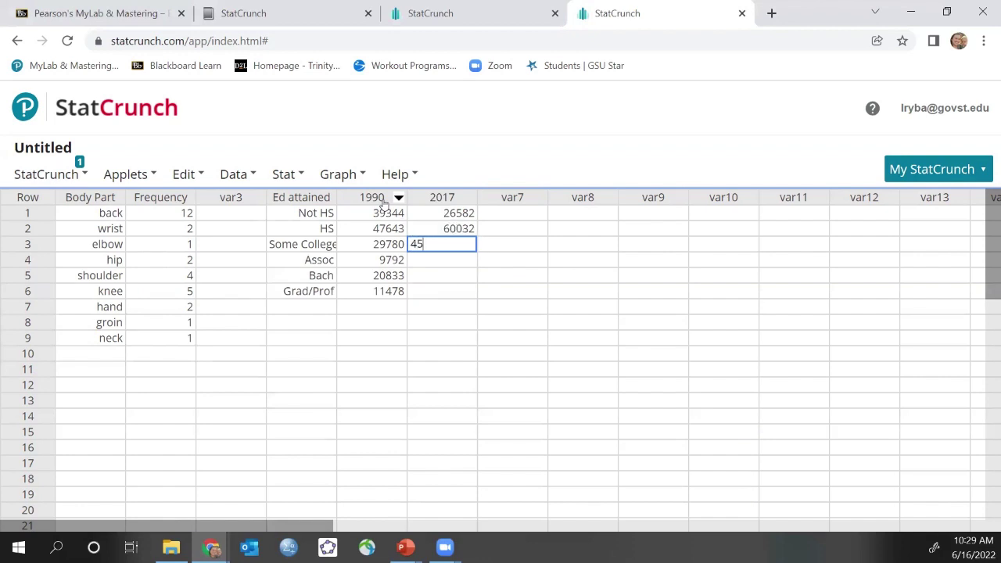
text(110)
key(Return)
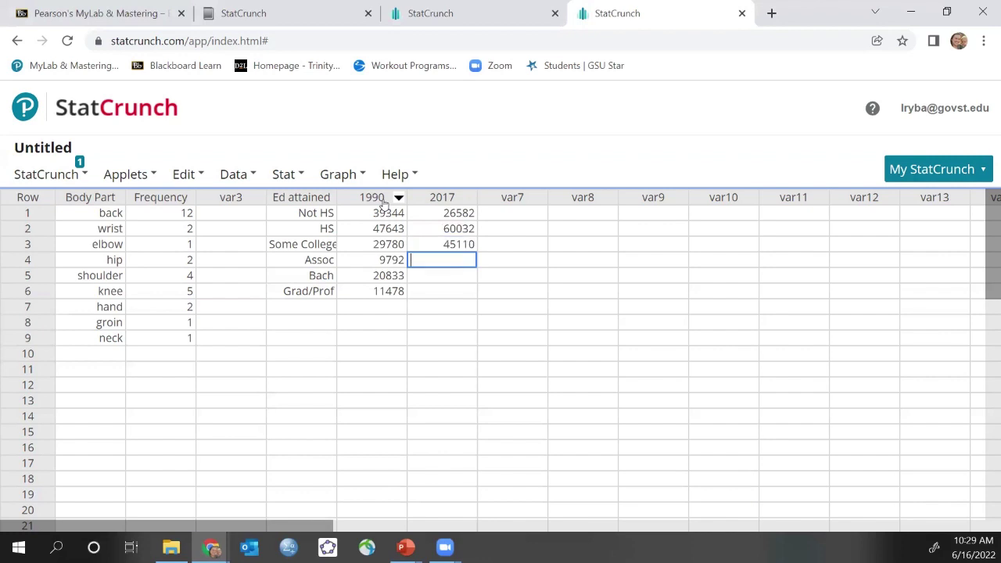
Enter the 2017 values 18761, 43585 and 27181 for Assoc, Bach and Grad/Prof.
text(18761)
key(Return)
text(4)
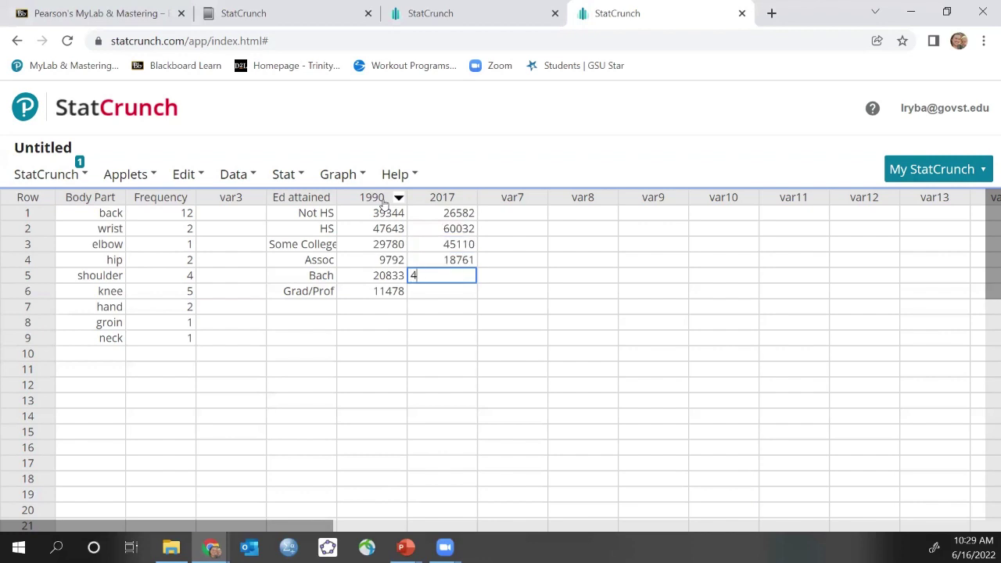
text(3585)
key(Return)
text(27)
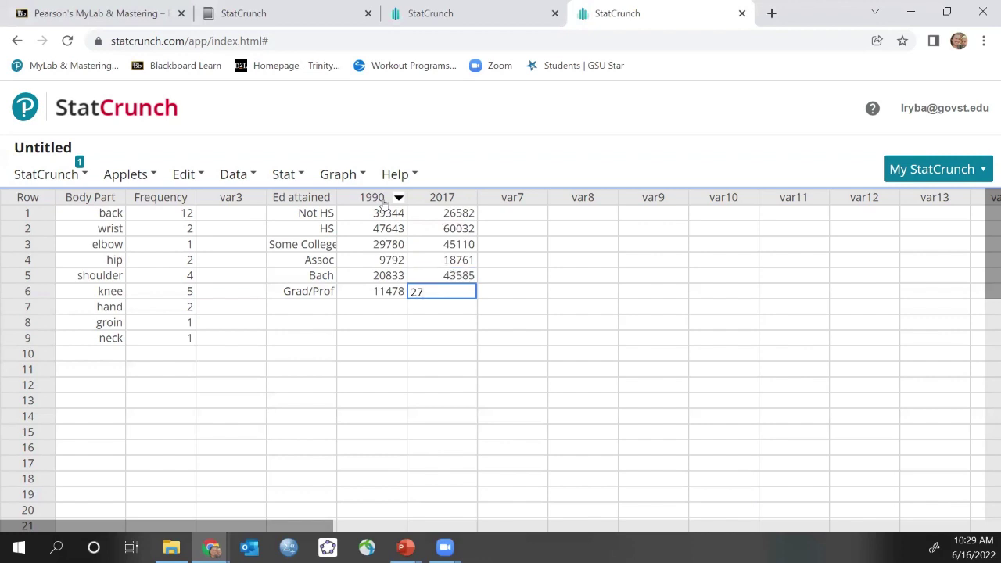
text(181)
key(Return)
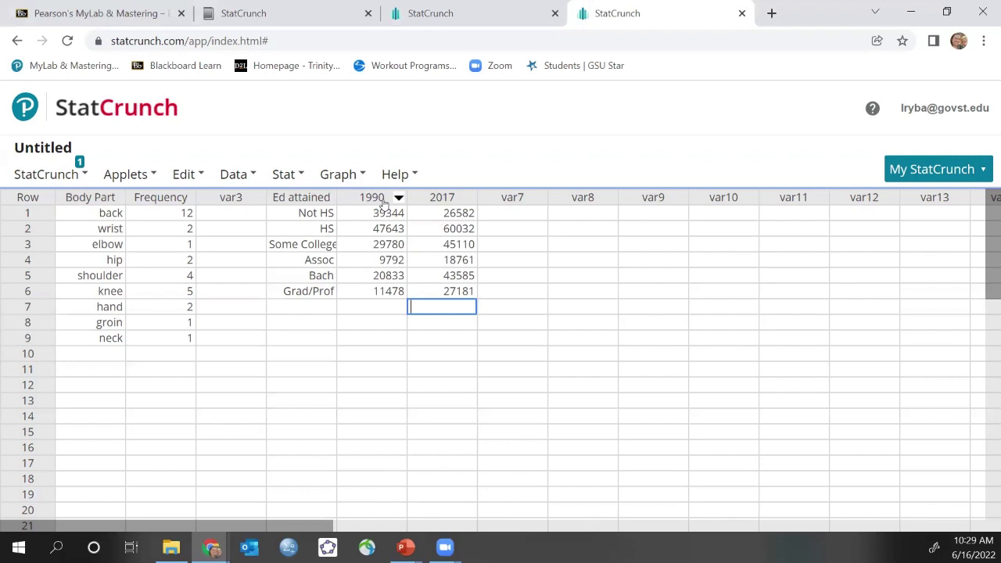
click(342, 174)
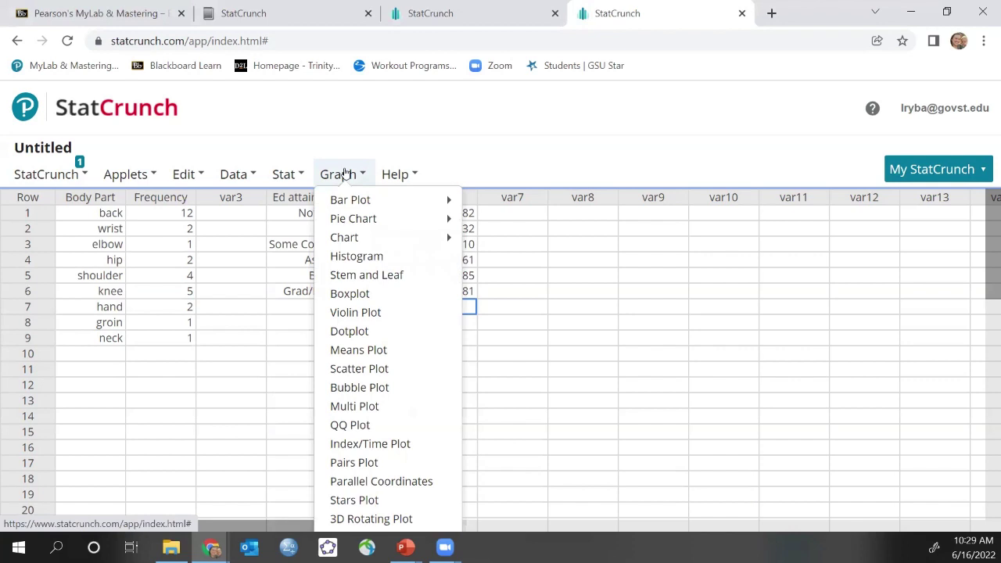
mouse_move(348, 239)
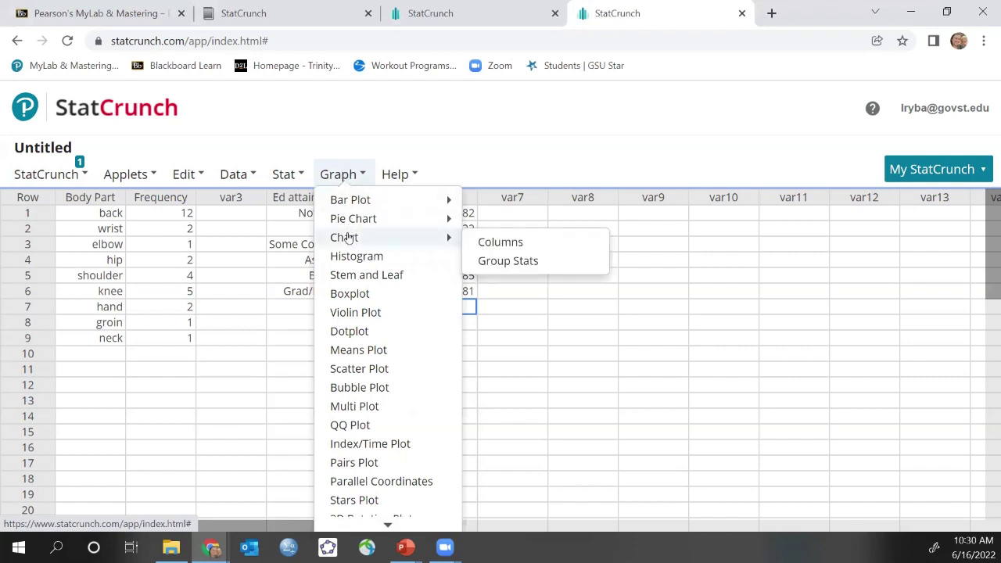
click(514, 247)
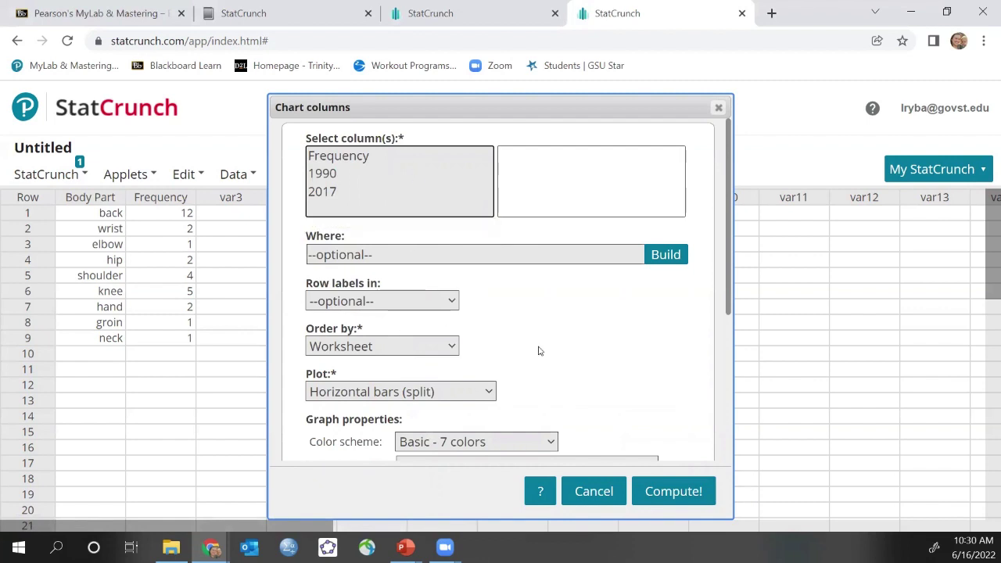
click(595, 495)
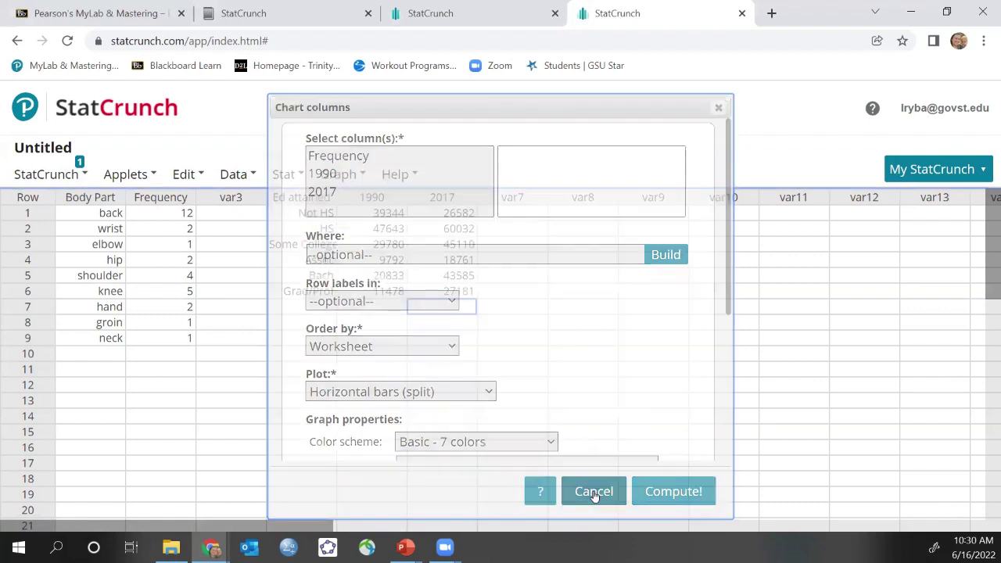
Rename the two columns after 2017, var7 and var8, as 1990 rf and 2017rf.
click(538, 199)
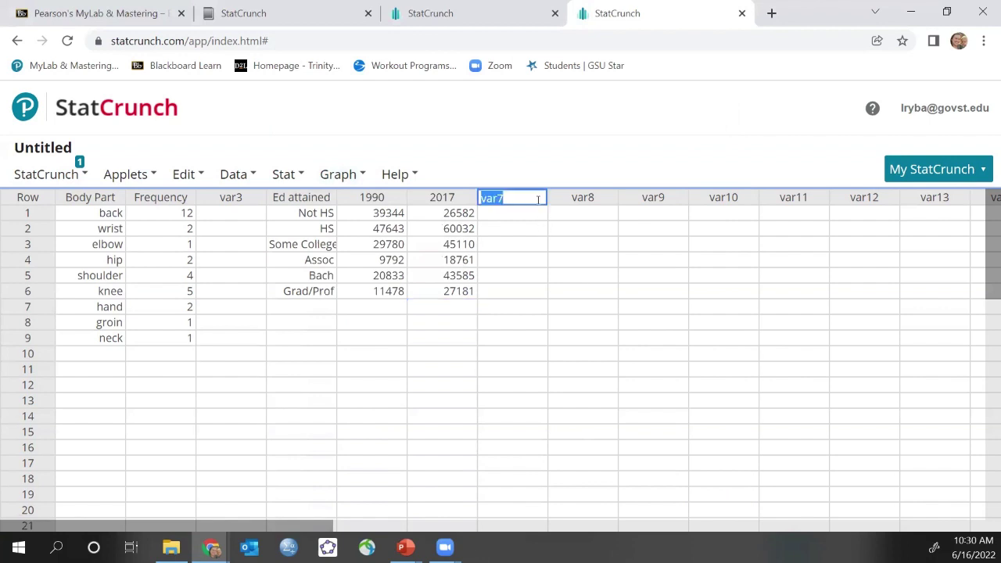
text(1990)
text( re f)
key(BackSpace)
key(BackSpace)
key(BackSpace)
text(f)
key(Return)
key(Tab)
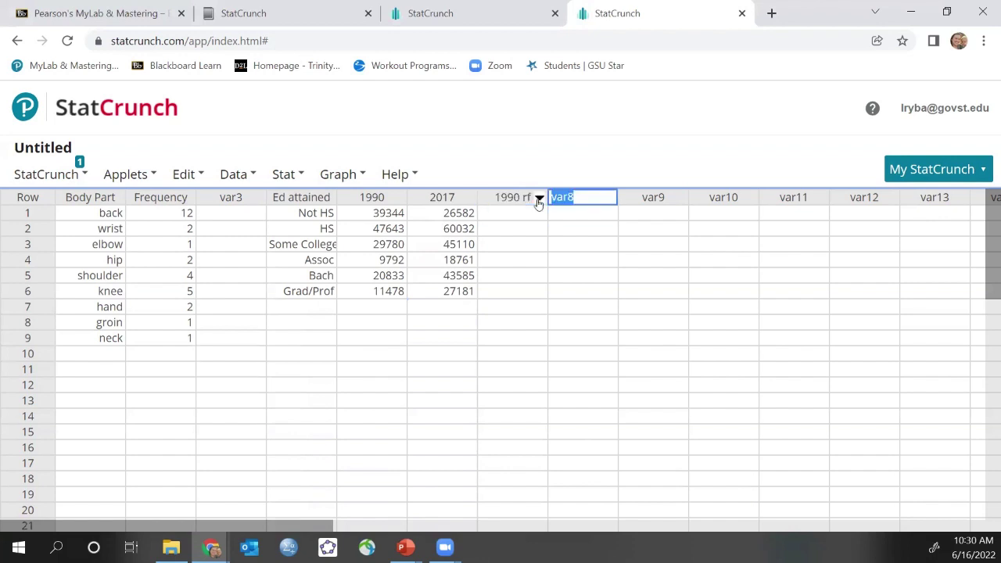
text(2017rf)
key(Return)
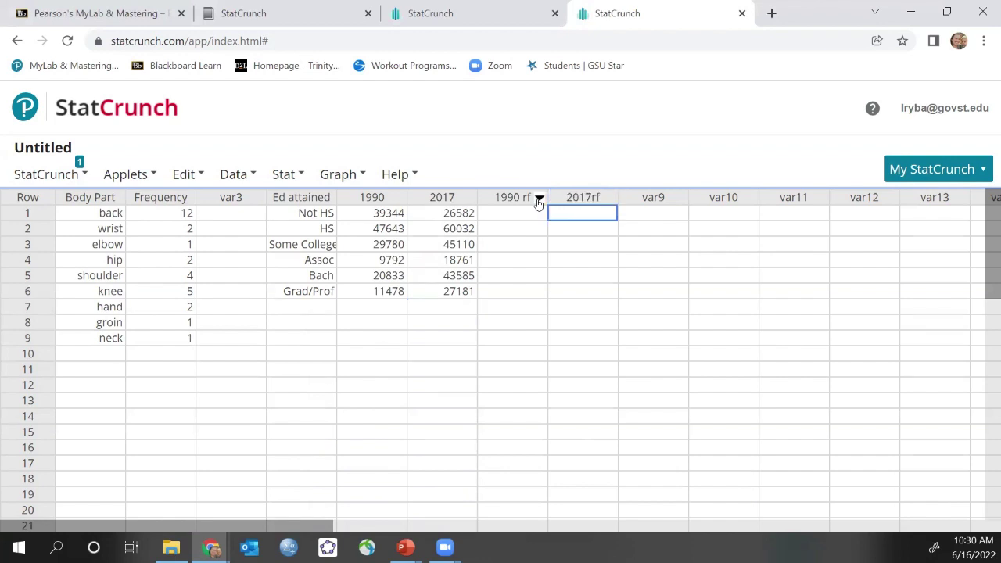
Enter the 1990 relative frequencies .2476, .2999 and .1874 for Not HS, HS and Some College.
click(517, 209)
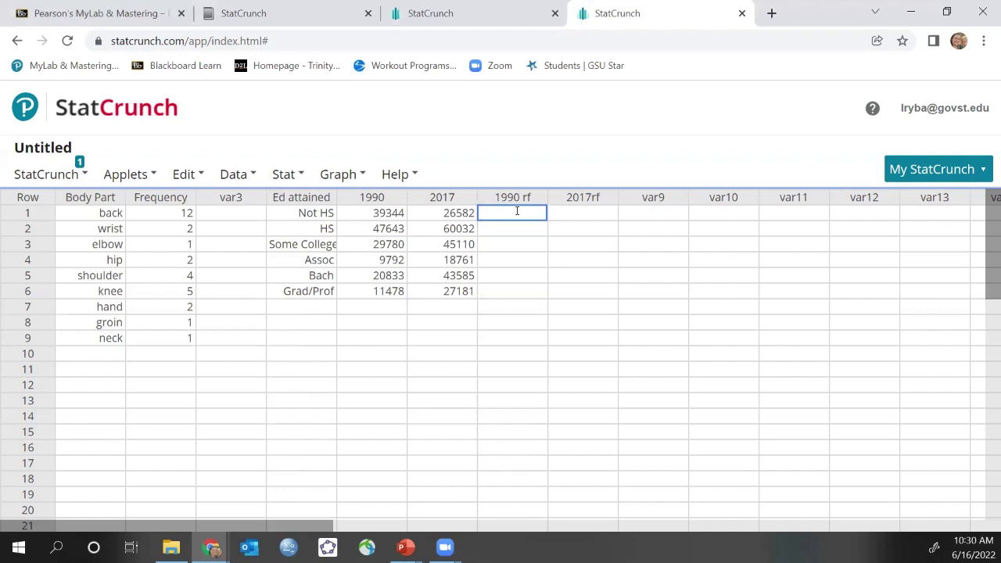
text(2476)
key(Return)
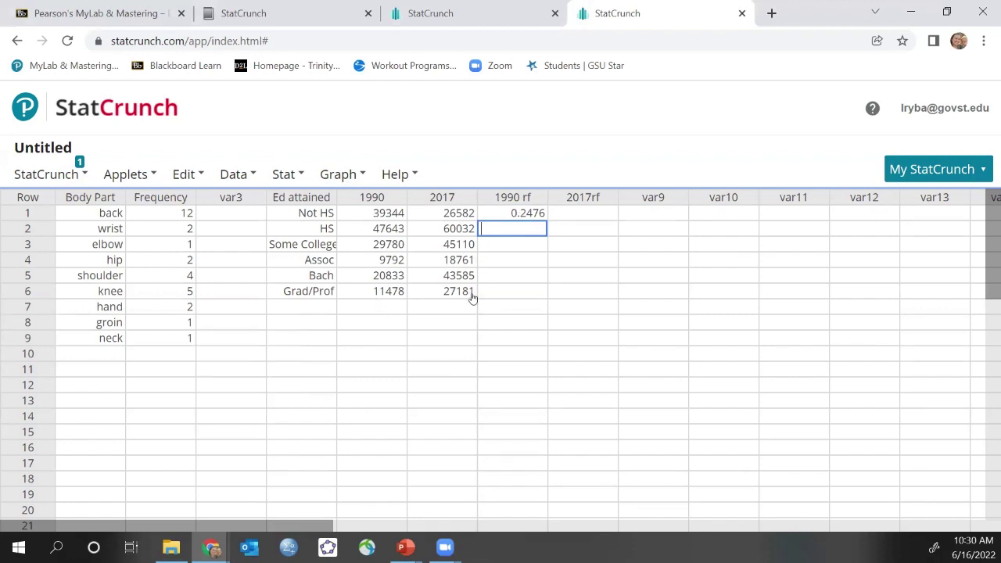
click(519, 228)
text(2999)
key(Return)
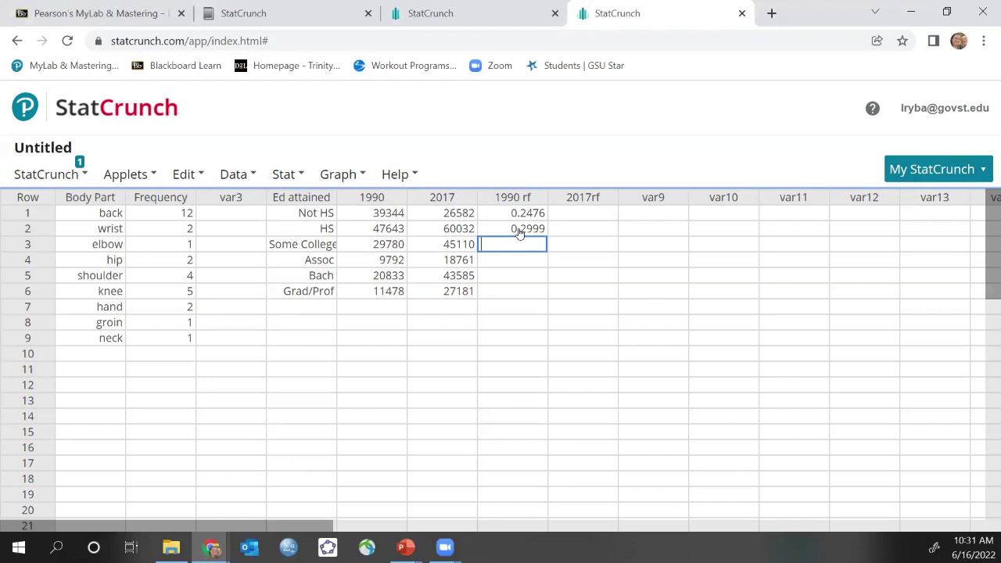
text(1874)
key(Return)
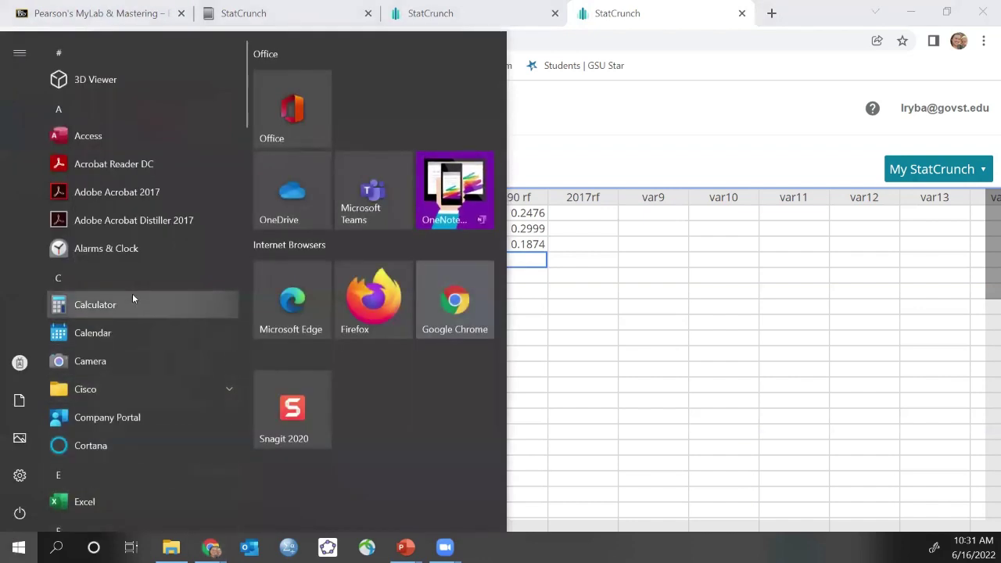
Switch to the Windows Calculator and divide the 1990 Assoc value 9792 by the 1990 total 158870.
click(133, 304)
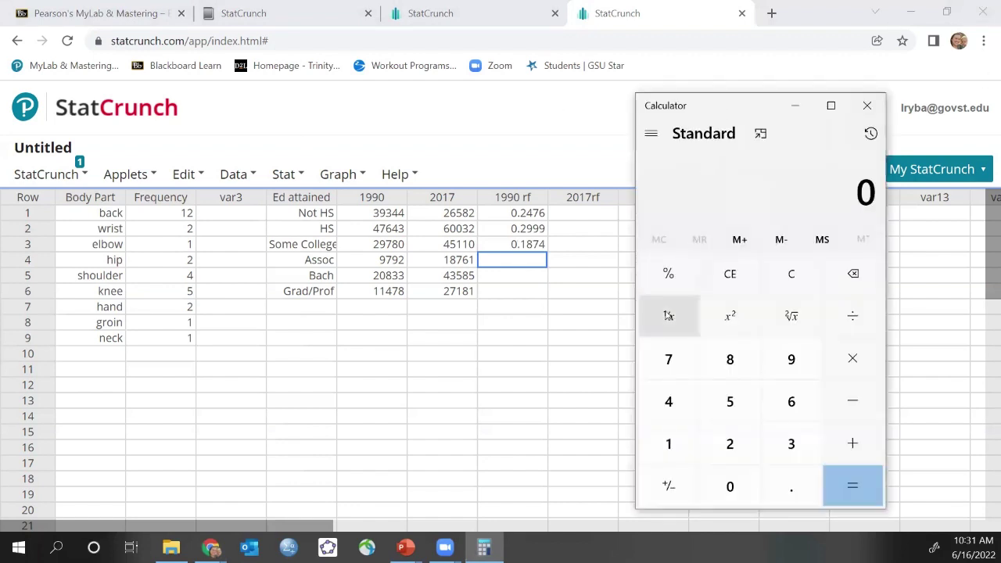
click(797, 361)
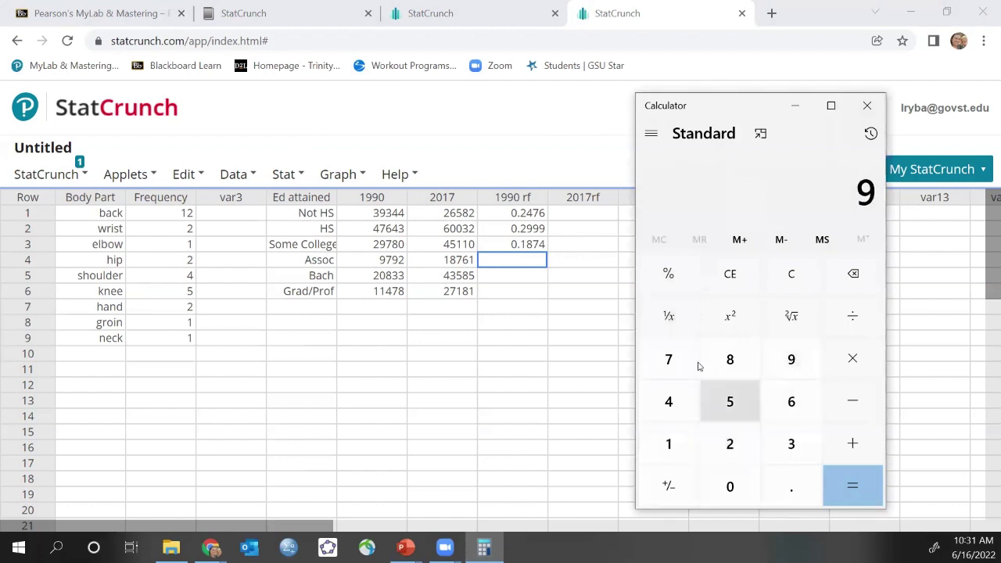
click(673, 353)
click(791, 359)
click(727, 446)
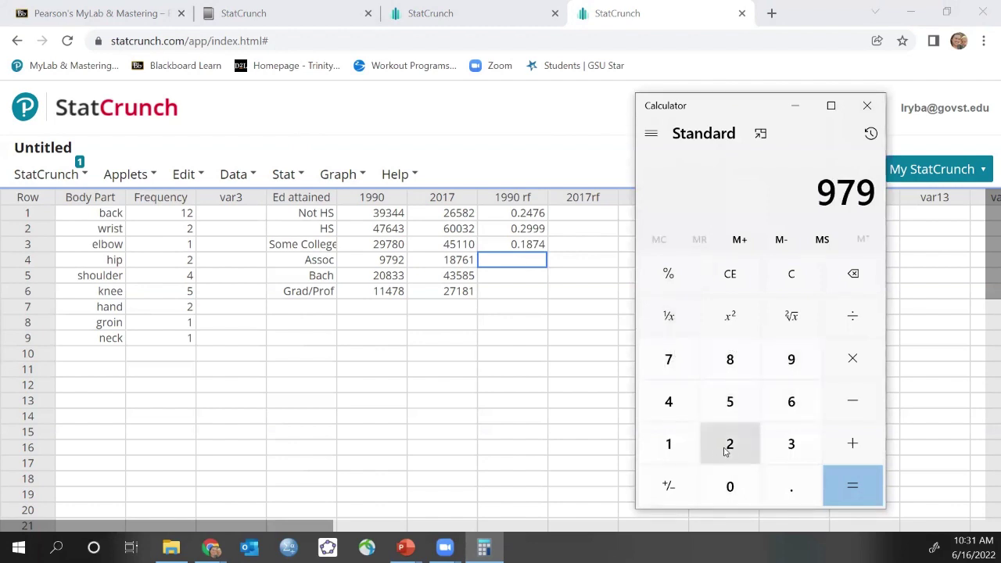
click(853, 317)
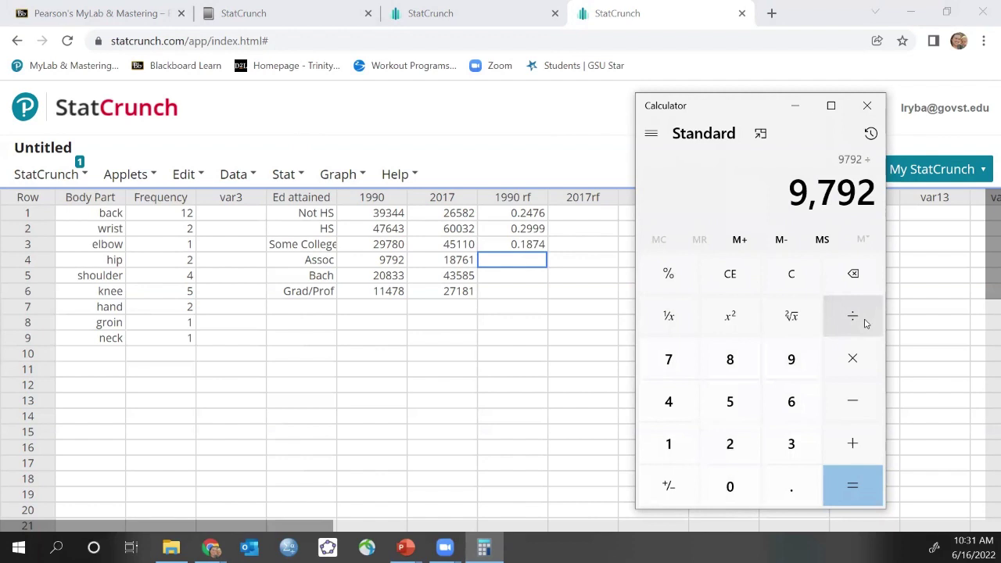
text(15)
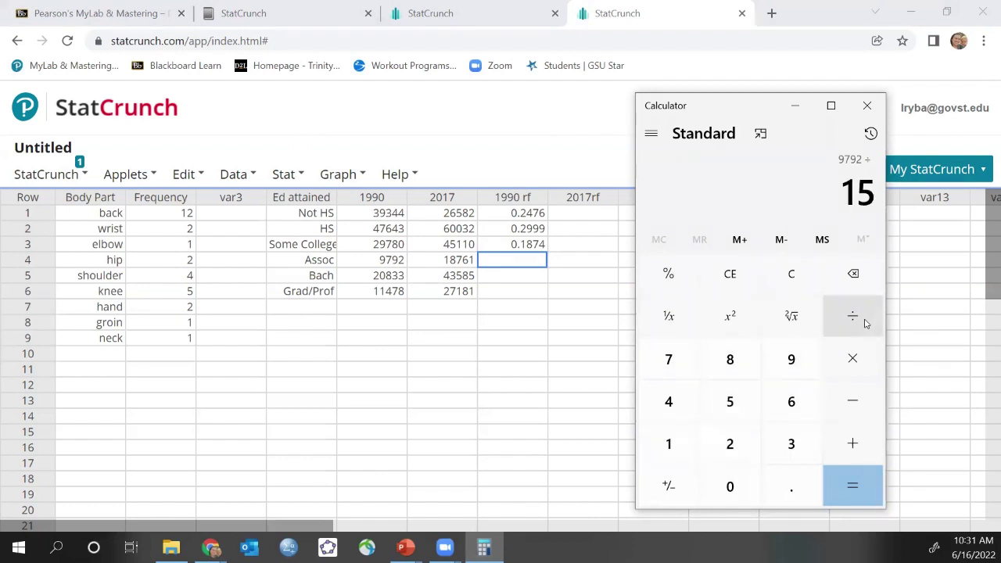
text(8870)
key(Return)
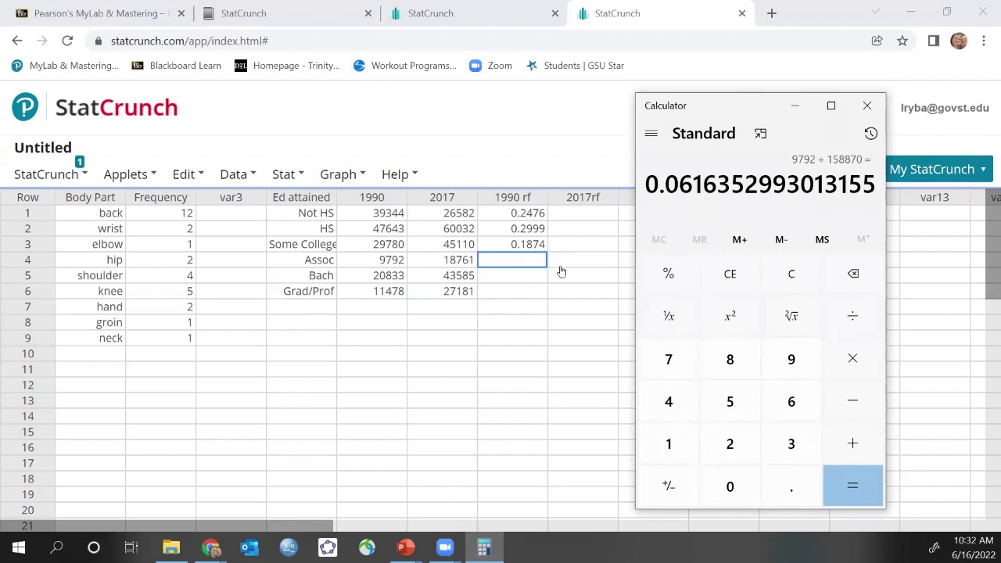
Back in StatCrunch, enter the 1990 relative frequencies .0616, .1311 and .0722 for Assoc, Bach and Grad/Prof.
click(529, 261)
text(.0616)
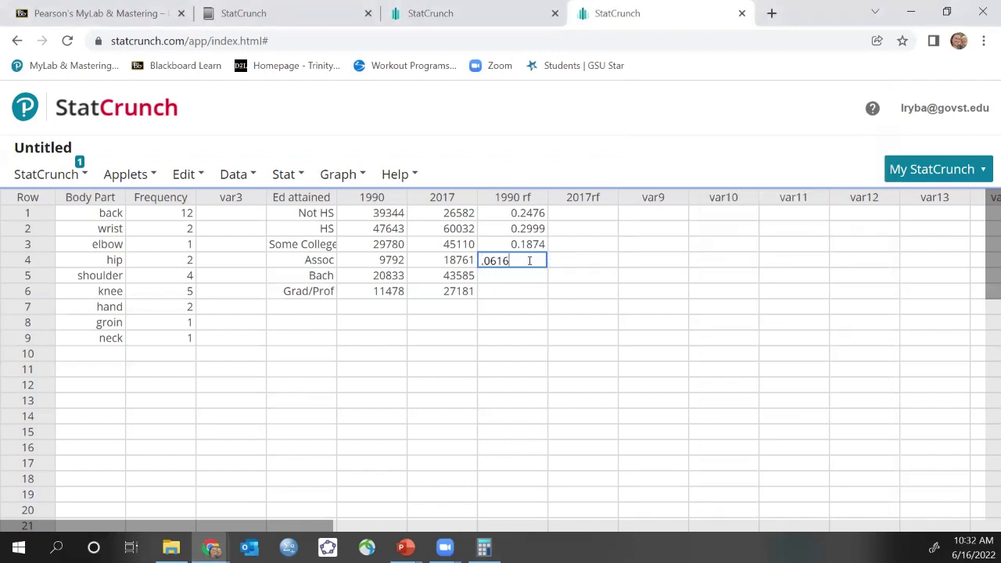
key(Return)
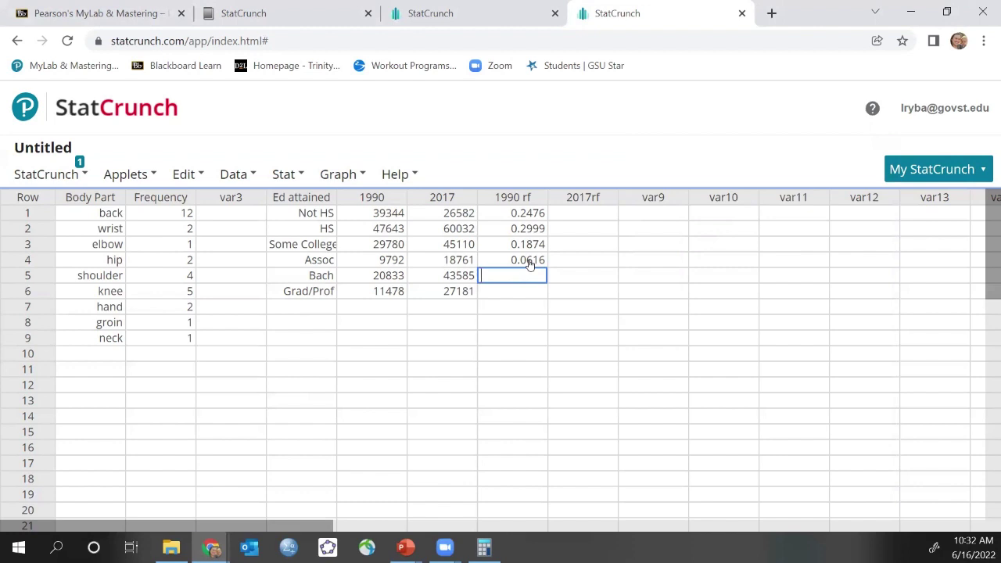
click(530, 264)
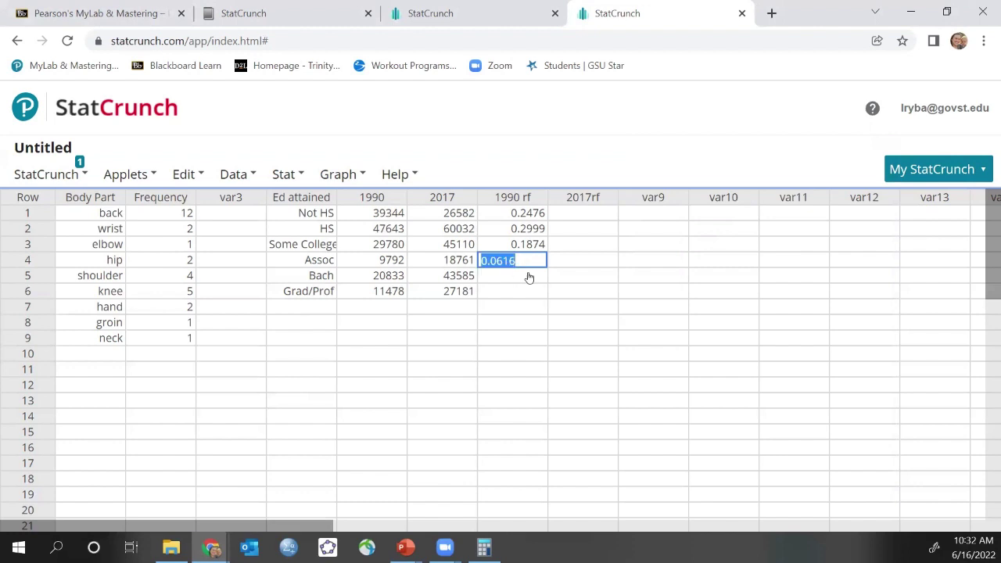
click(529, 276)
text(.1311)
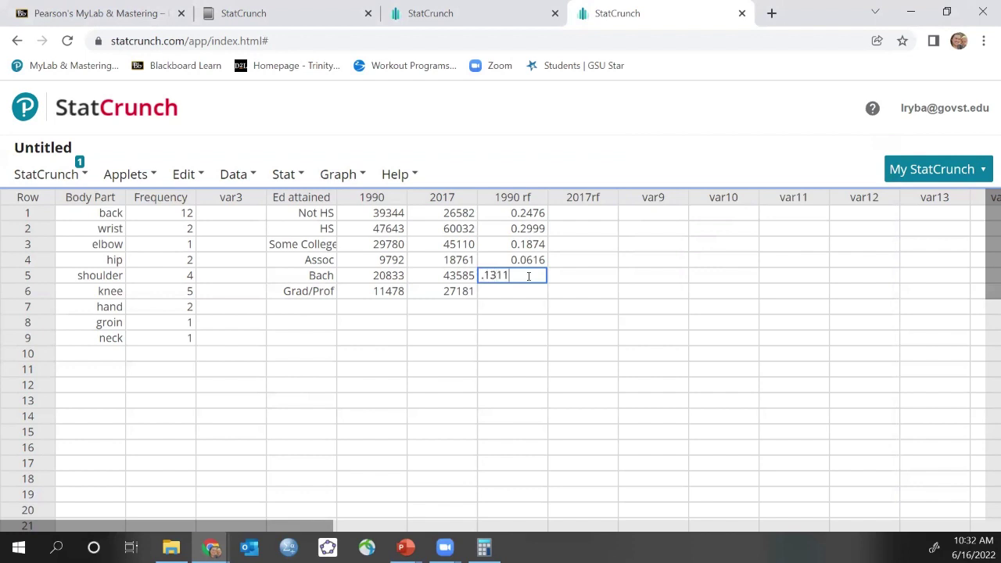
key(Return)
text(.0722)
key(Return)
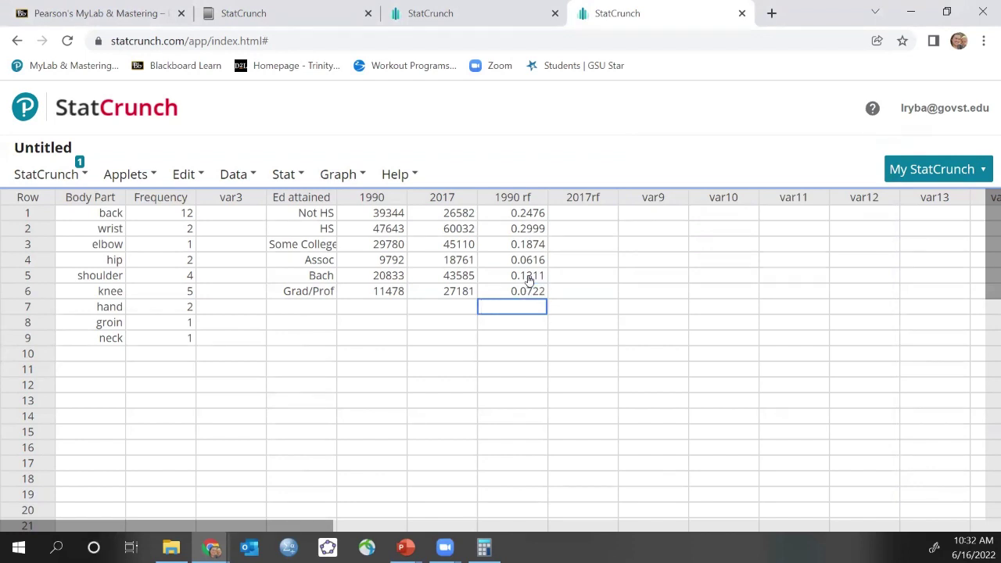
Check the 2017 data on the educational attainment slide and enter the 2017rf values .1201, .2713 and .2039 for Not HS, HS and Some College.
key(Right)
key(Up)
key(Up)
key(Up)
key(Up)
key(Up)
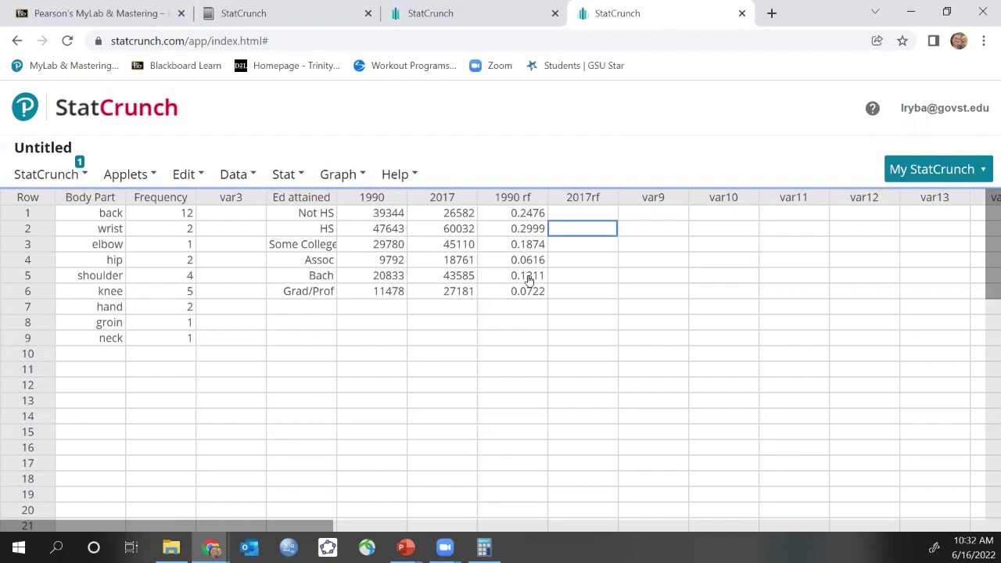
key(Up)
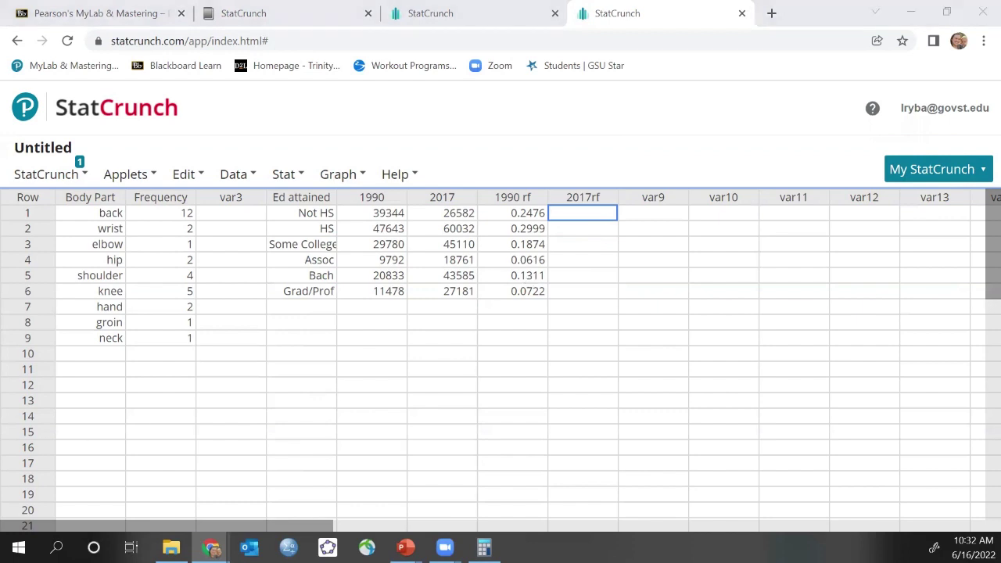
key(alt+Tab)
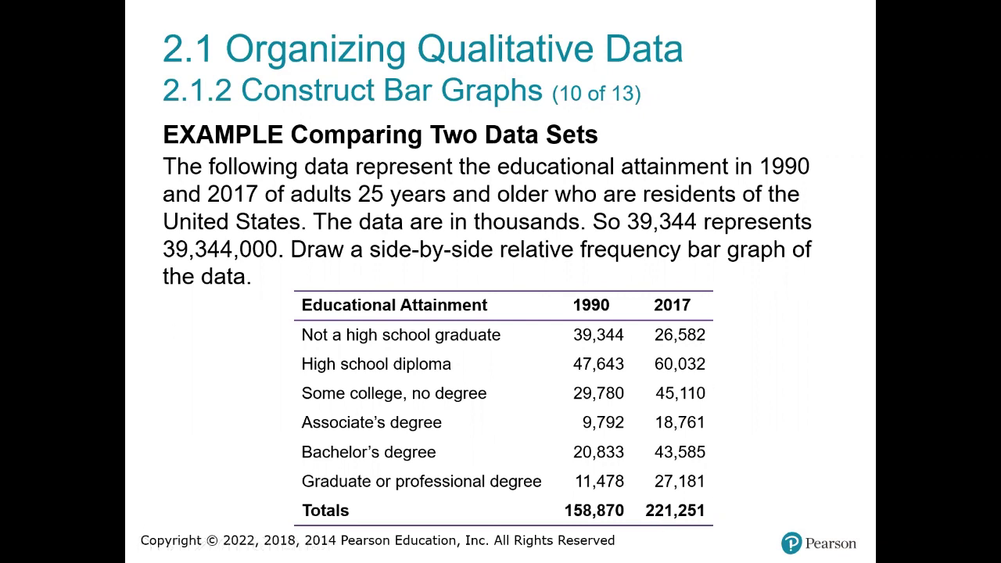
key(alt+Tab)
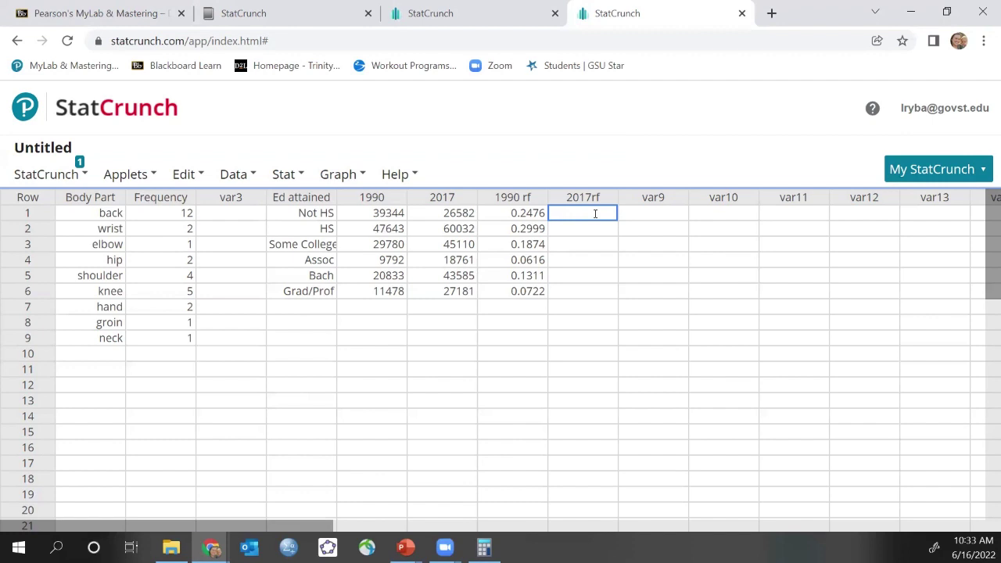
text(.1201)
key(Return)
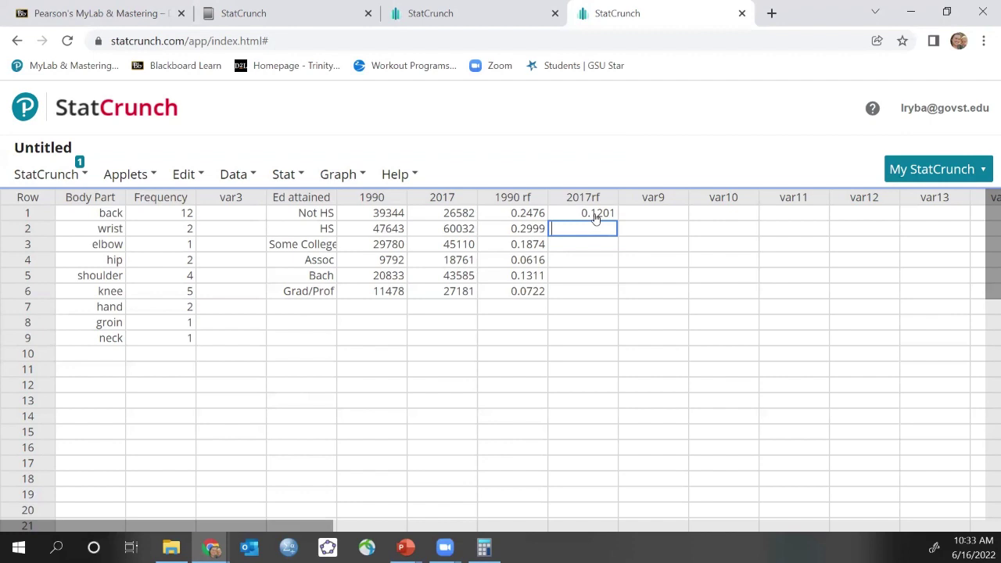
text(.2713)
key(Return)
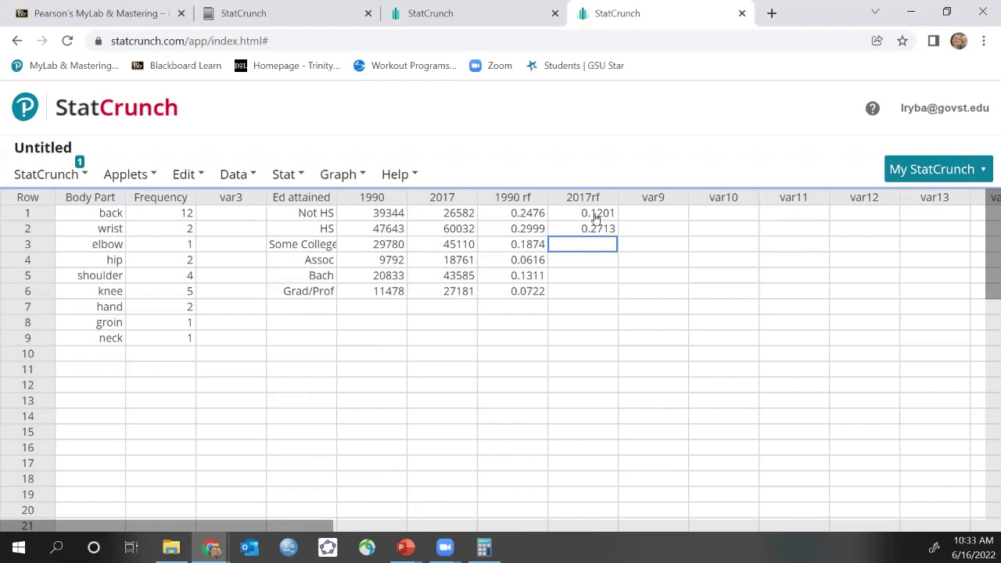
text(2039)
key(Return)
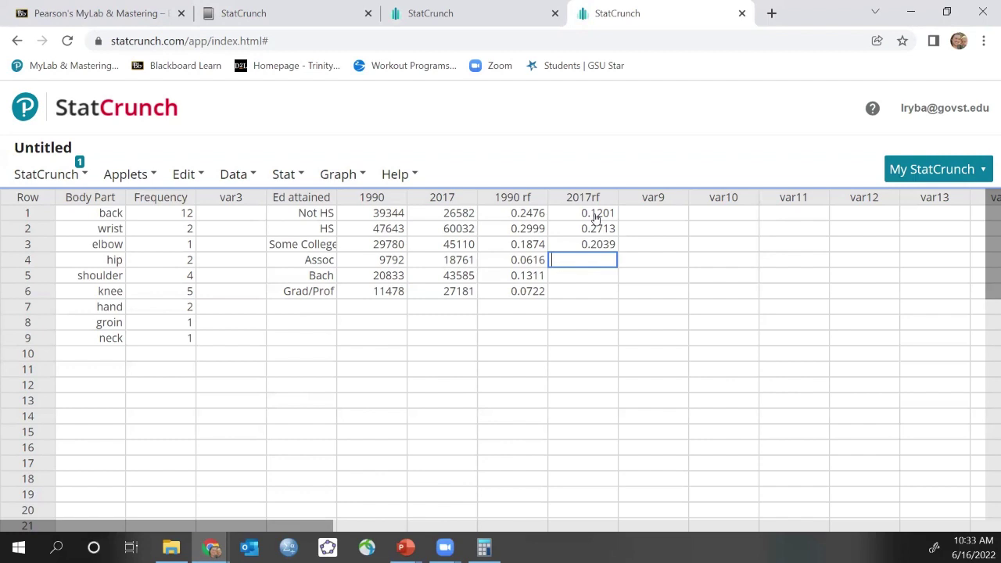
Enter the 2017rf values .0848, .1970 and .1229 for Assoc, Bach and Grad/Prof.
text(.0848)
key(Return)
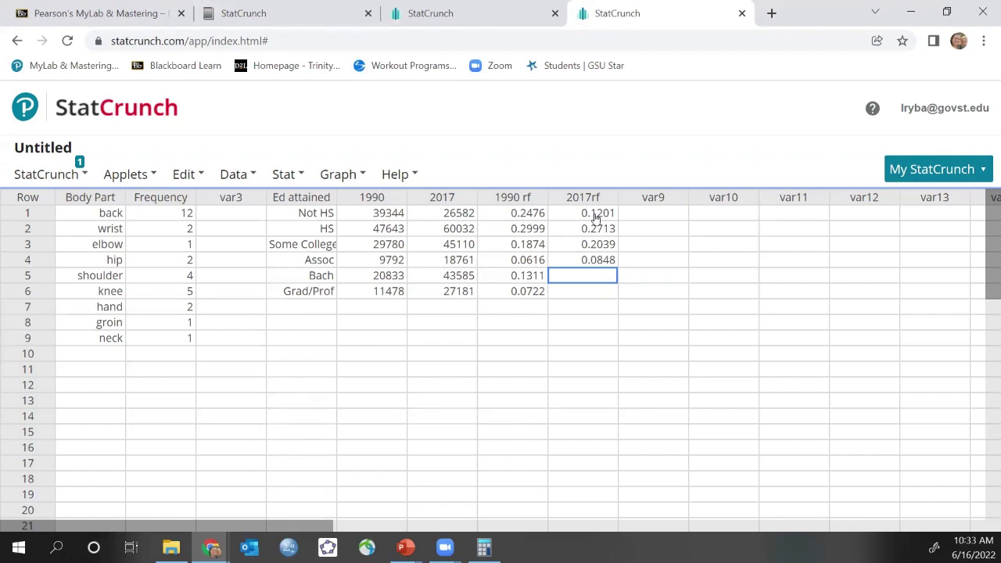
text(.196)
key(BackSpace)
text(70)
key(Return)
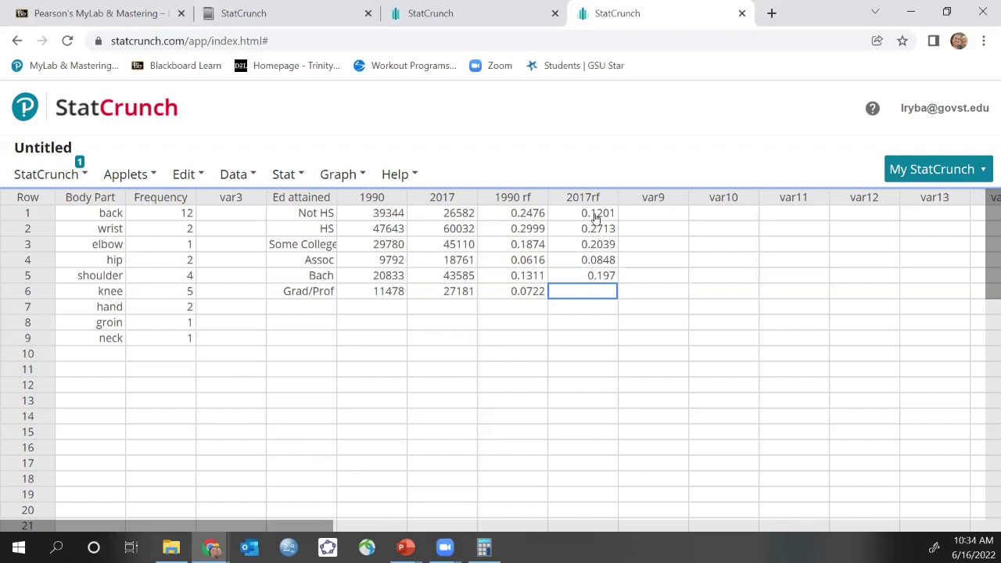
text(.1229)
key(Return)
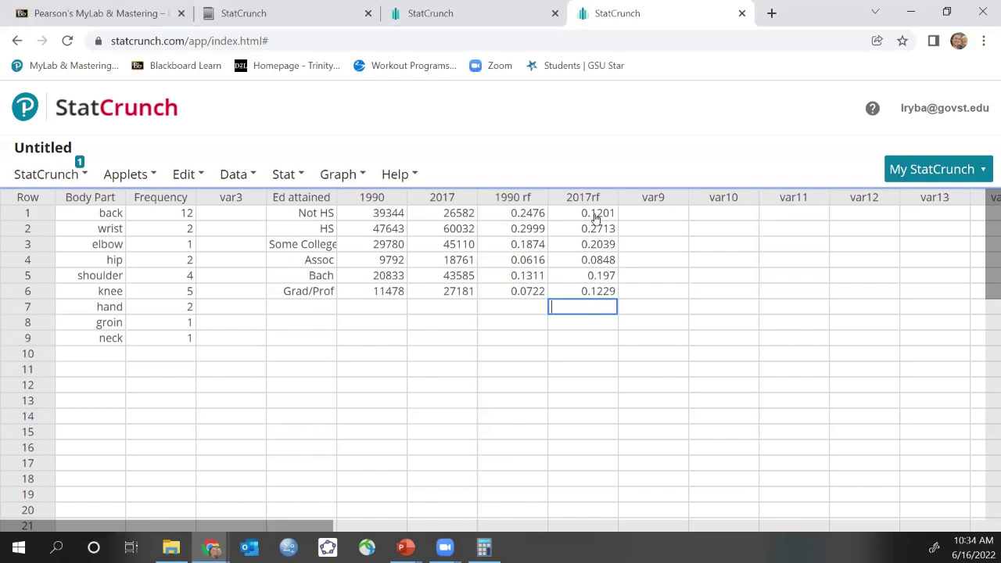
Create a column chart of 1990 rf and 2017rf with Ed attained as row labels and horizontal split bars.
click(346, 176)
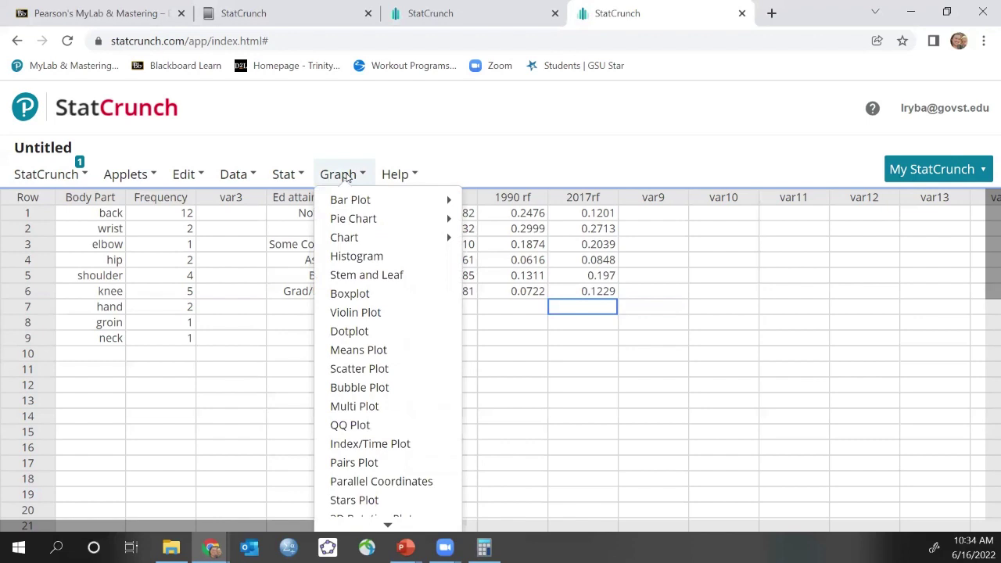
mouse_move(341, 240)
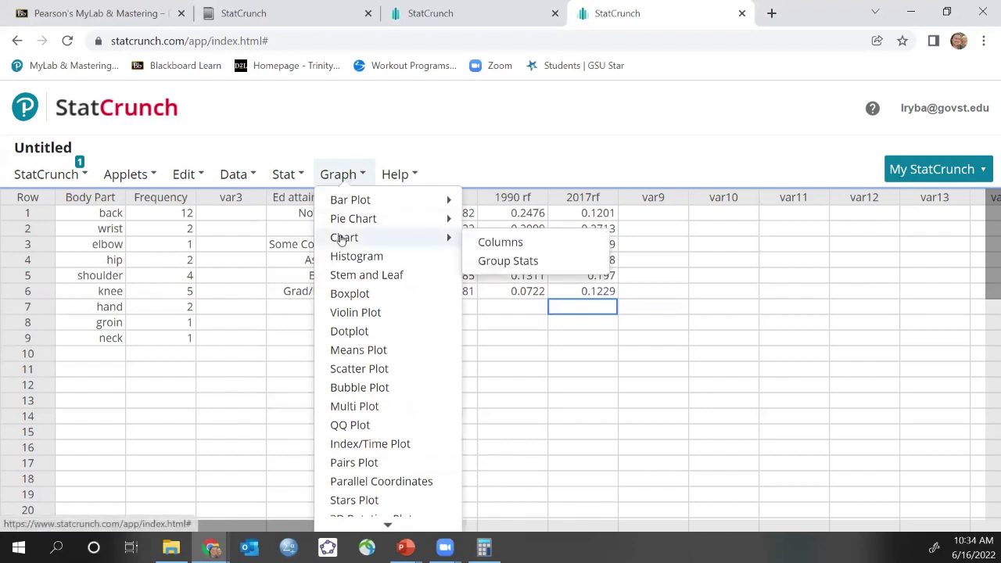
click(507, 244)
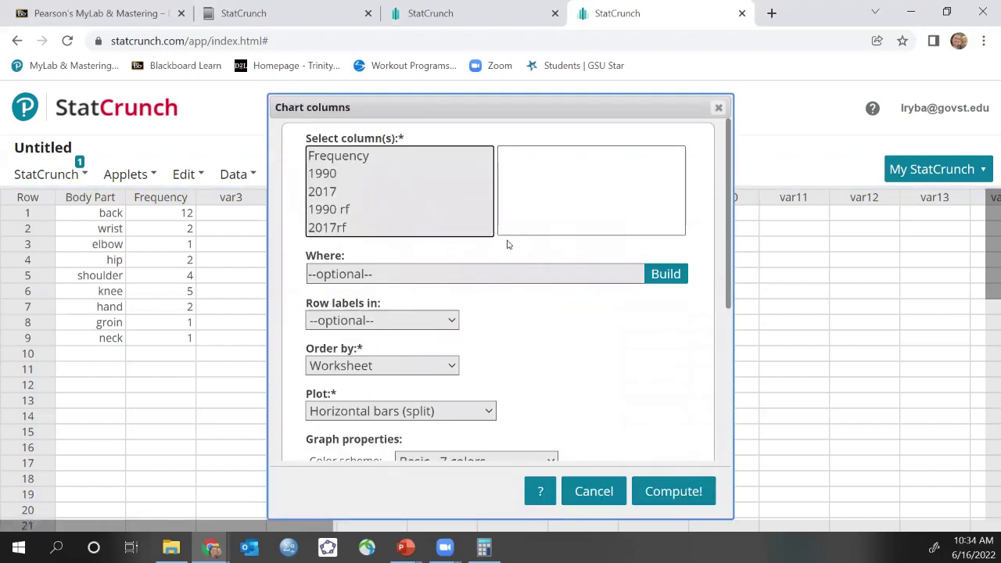
click(354, 210)
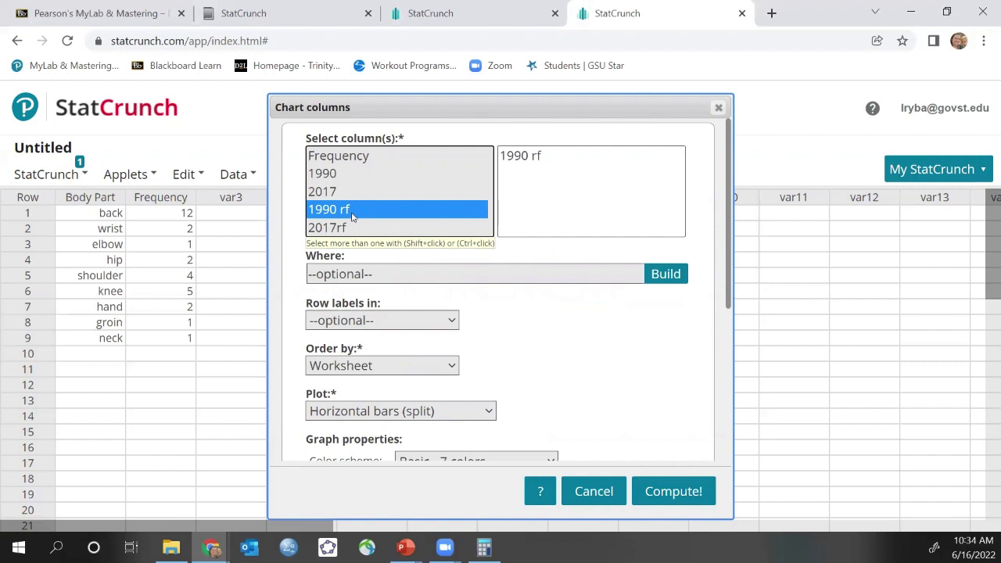
ctrl+click(349, 229)
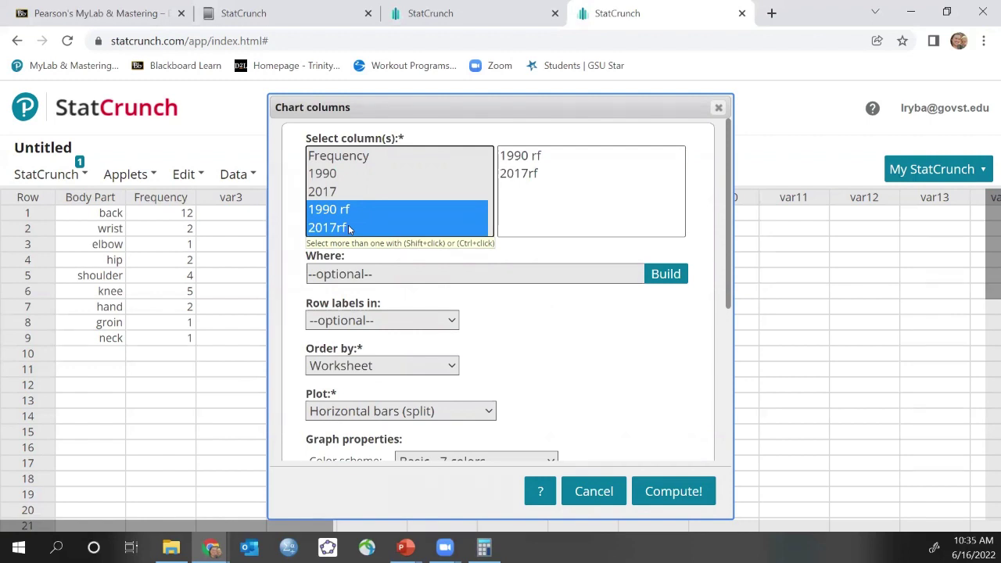
click(409, 321)
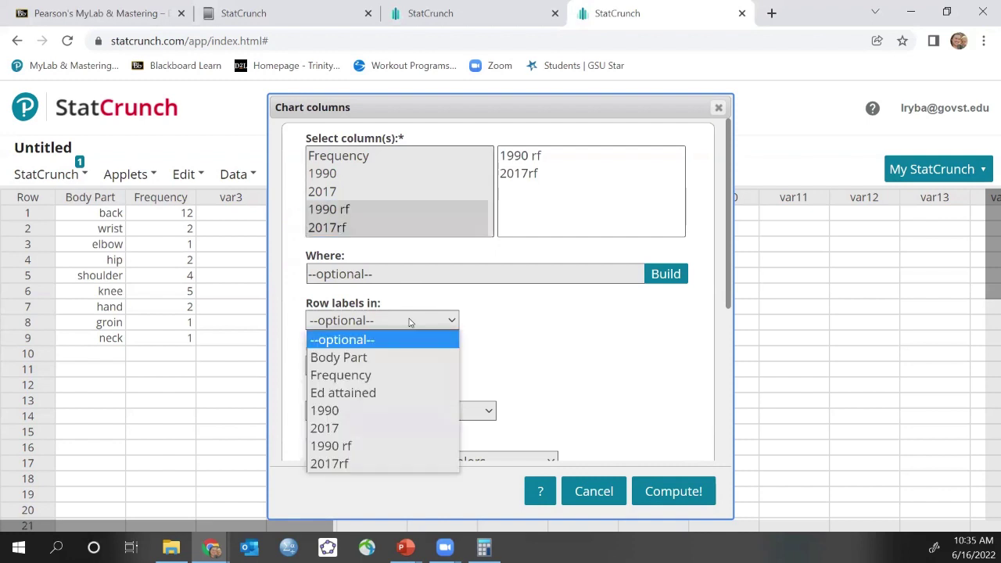
click(391, 392)
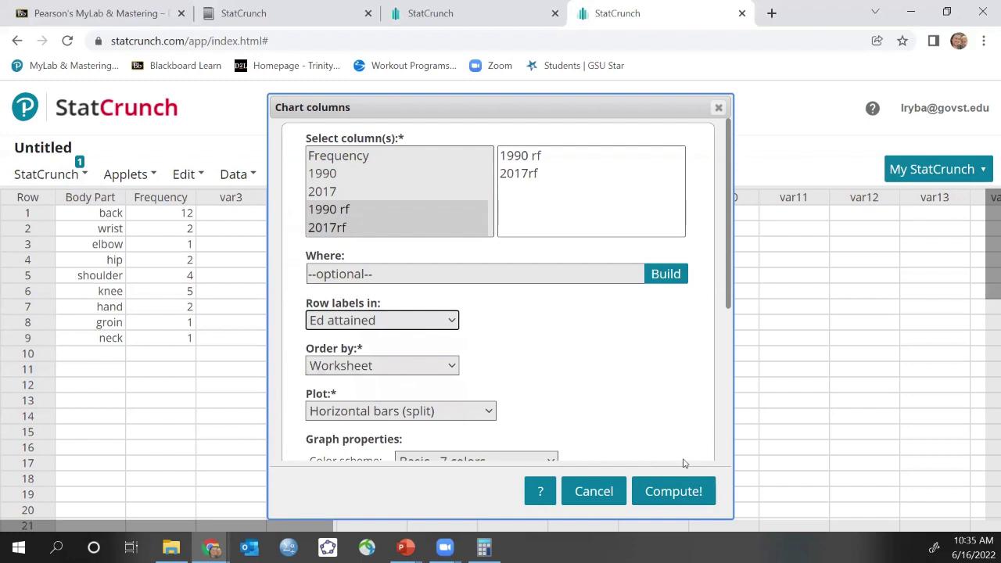
click(672, 487)
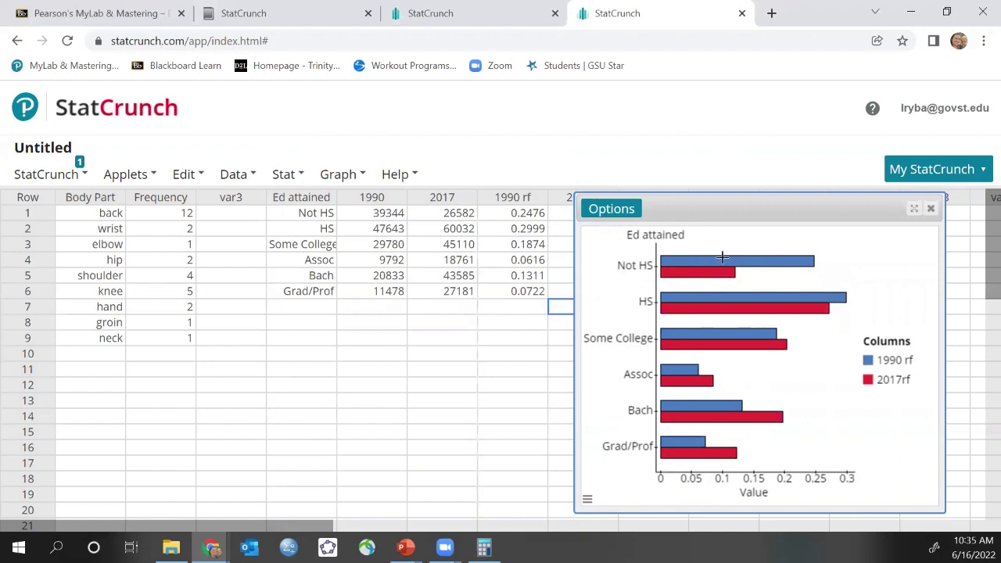
mouse_move(724, 256)
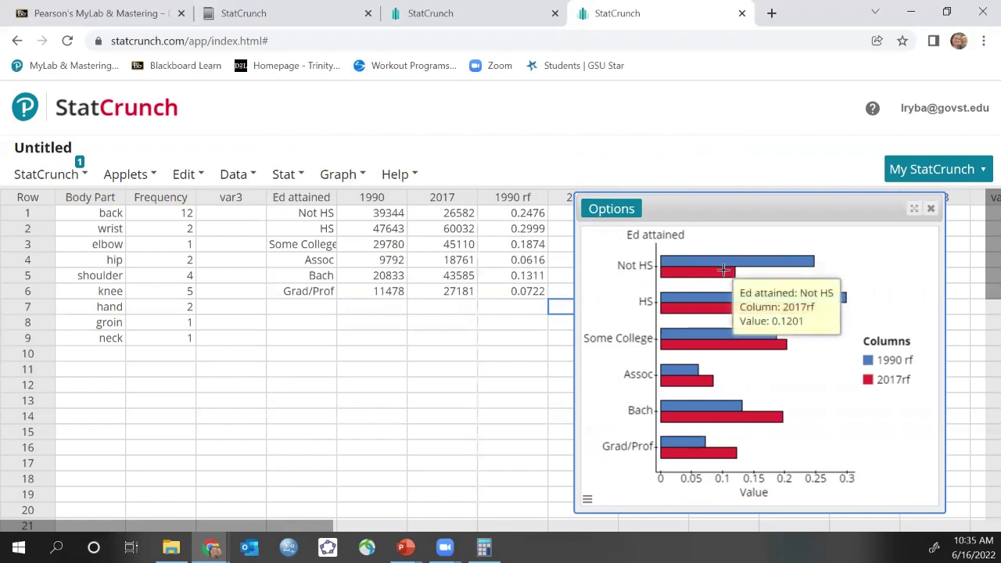
mouse_move(770, 328)
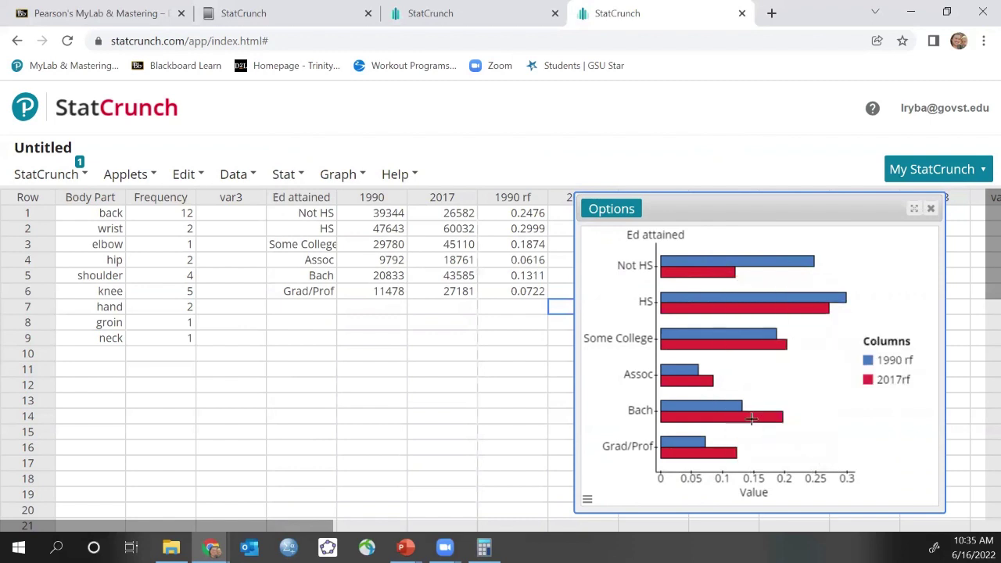
mouse_move(755, 420)
Create a second column chart from the 1990 and 2017 frequency columns, with row labels from Ed attained.
mouse_move(335, 173)
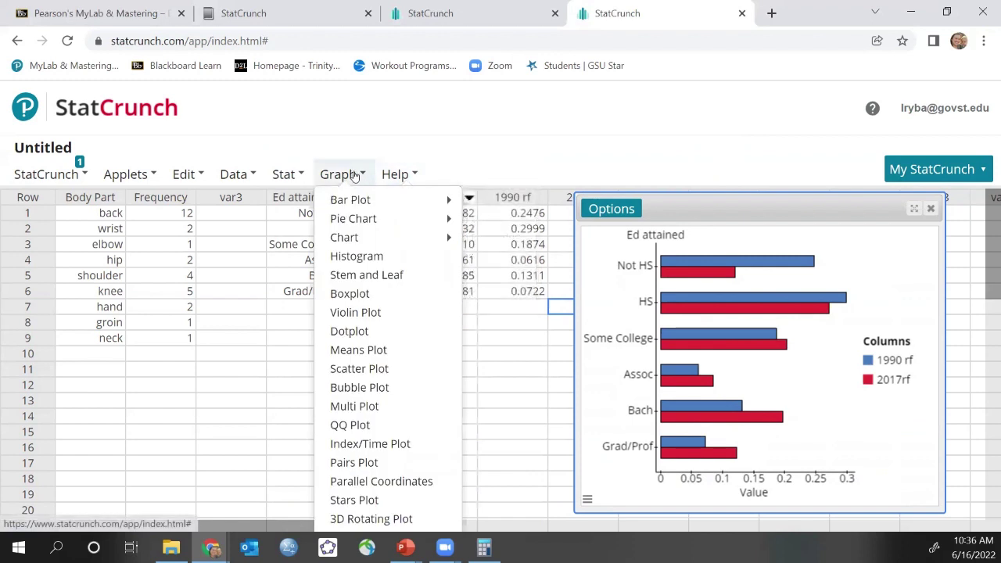
mouse_move(362, 237)
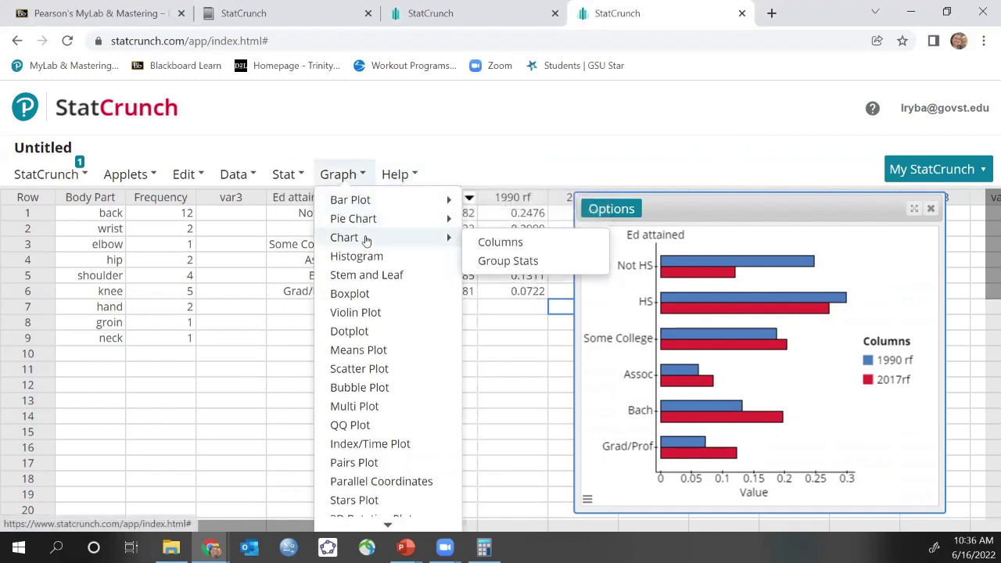
click(497, 245)
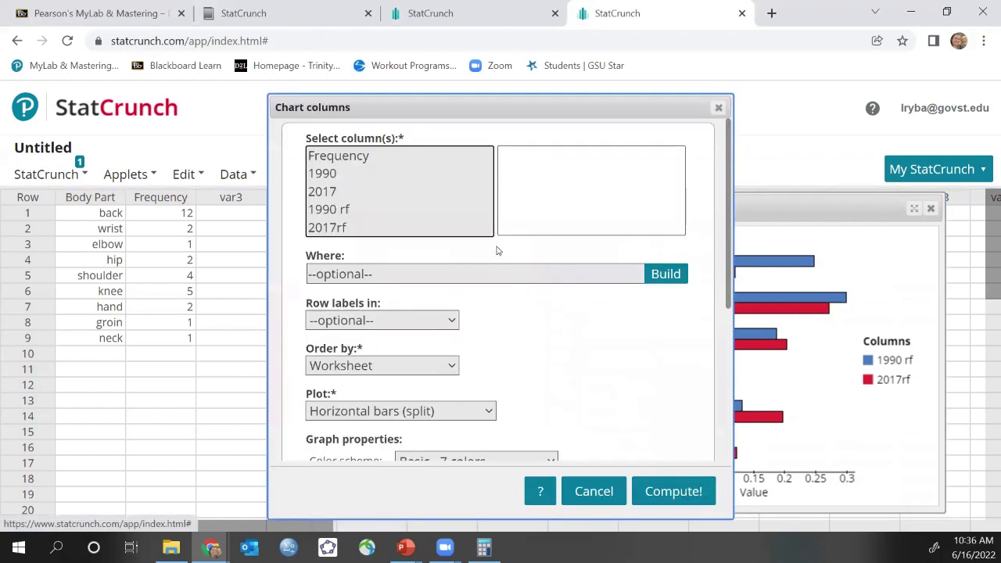
click(334, 176)
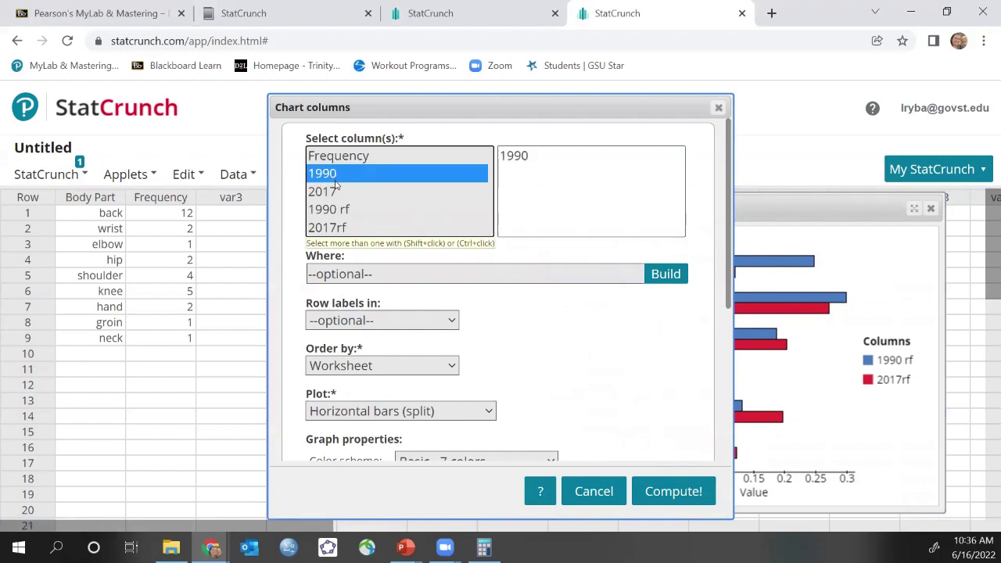
ctrl+click(337, 189)
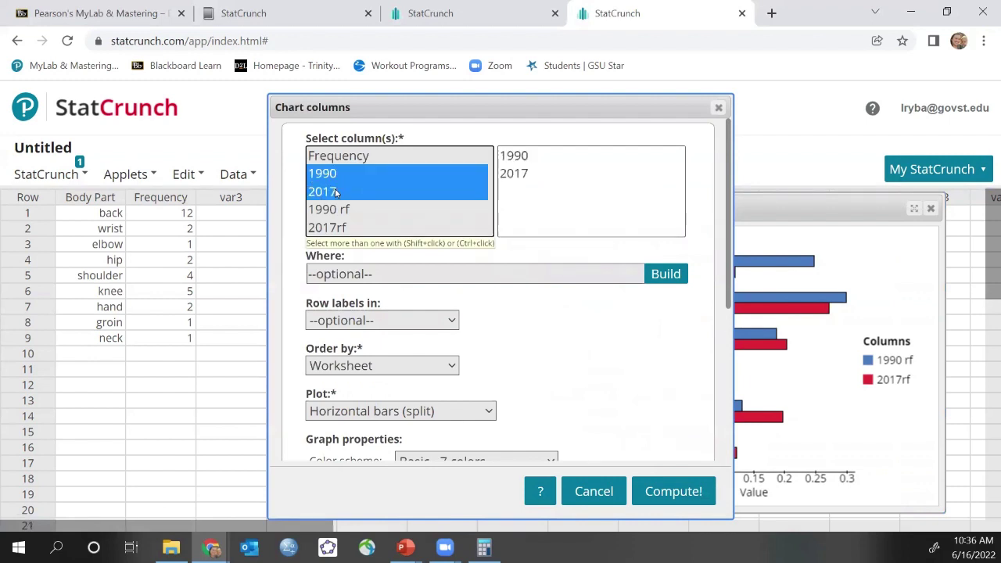
click(452, 323)
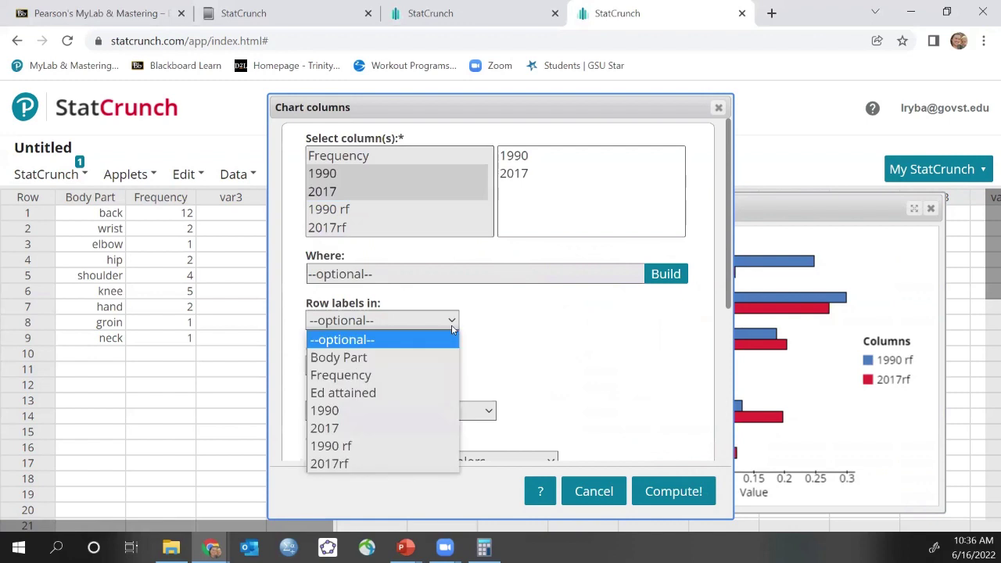
click(398, 394)
click(684, 496)
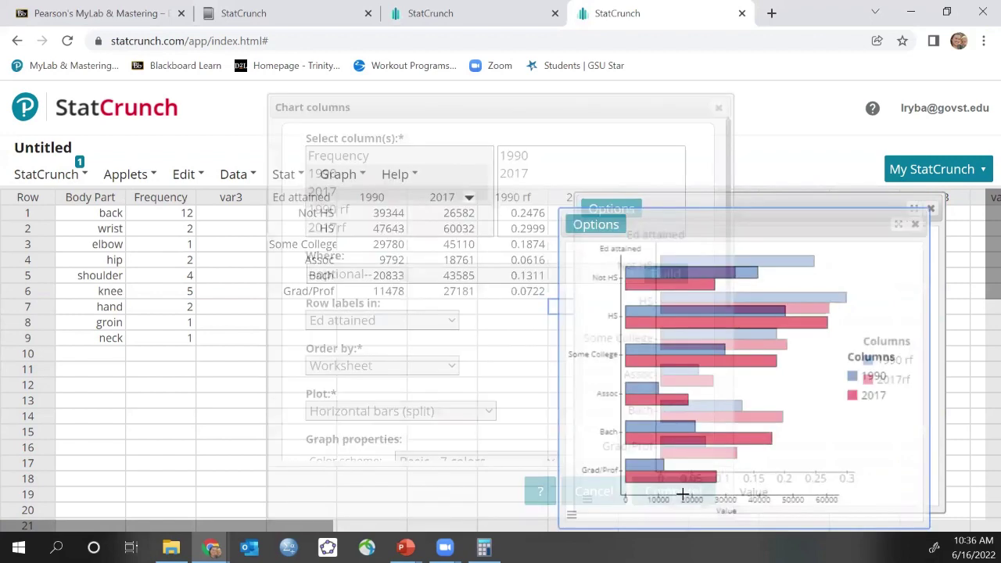
Place the frequency chart beside the relative frequency chart, compare their bars, and close the frequency chart.
drag(768, 232, 408, 212)
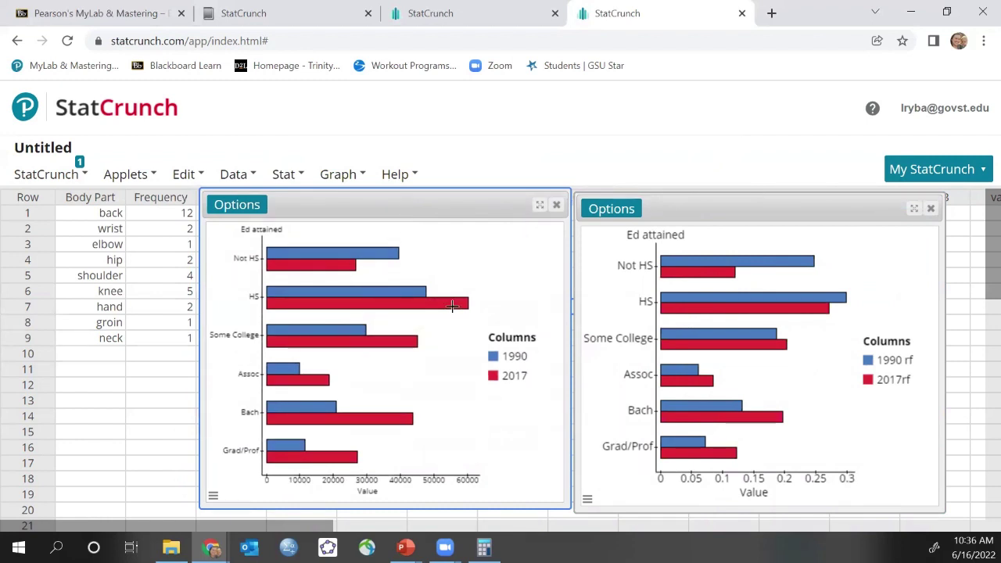
mouse_move(457, 307)
mouse_move(823, 307)
drag(478, 205, 485, 167)
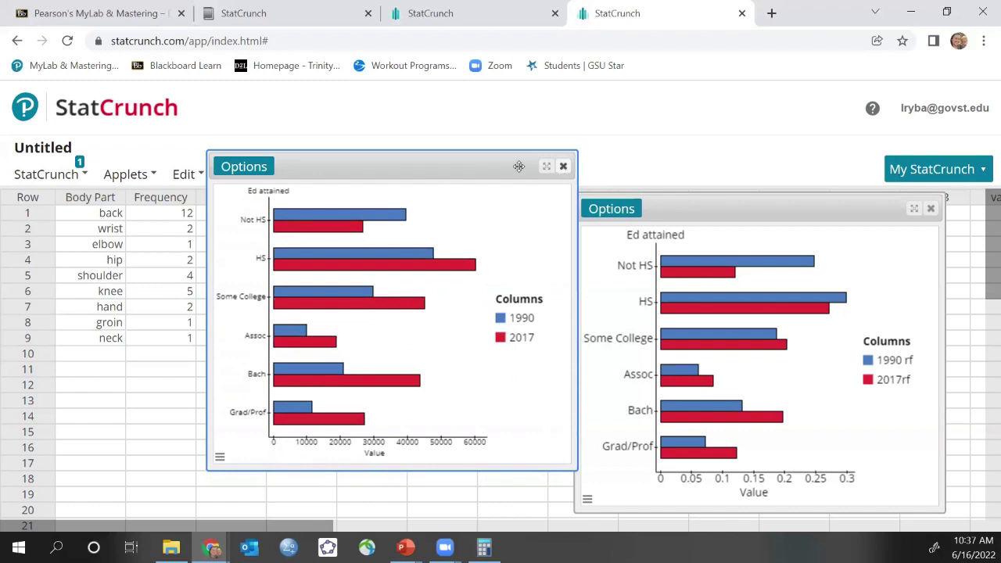
drag(508, 169, 568, 206)
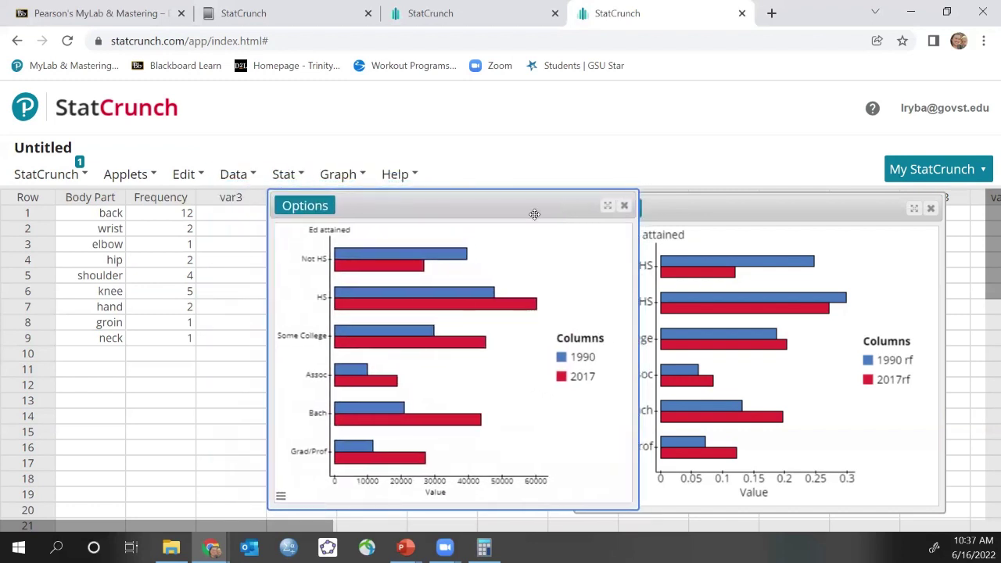
mouse_move(469, 251)
mouse_move(748, 291)
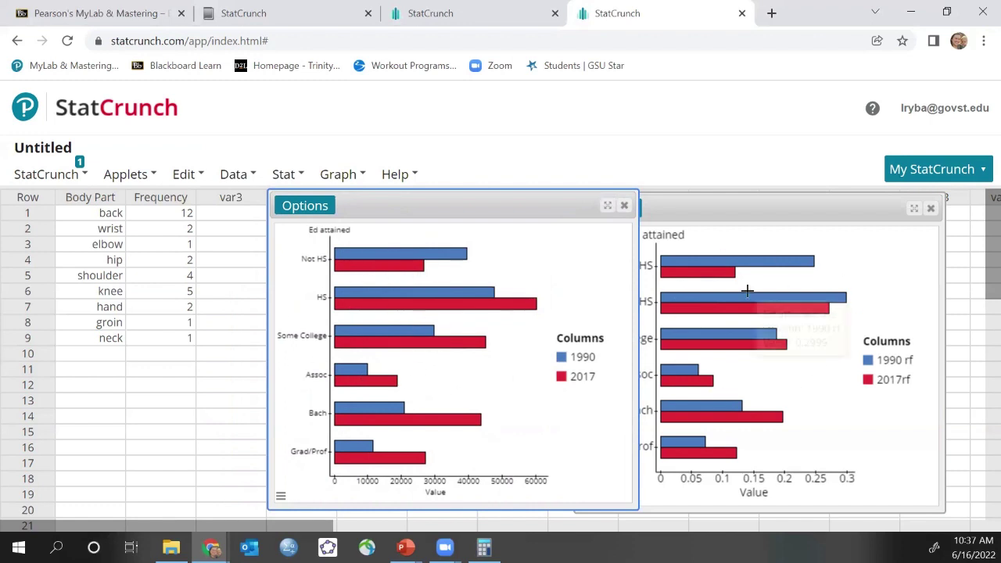
click(625, 205)
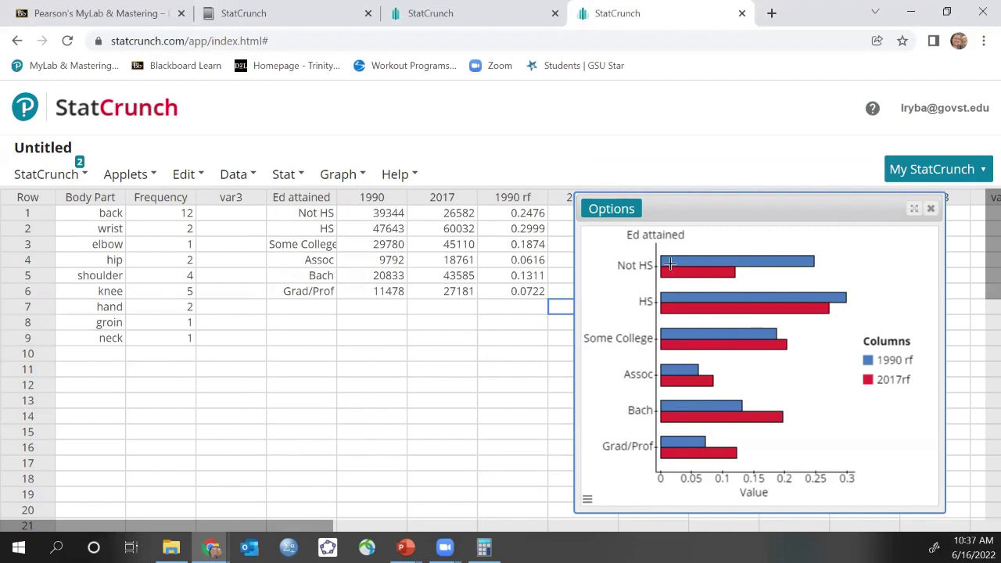
Change the relative frequency chart's plot type to Vertical bars (split) and widen its window so every category label fits.
click(624, 213)
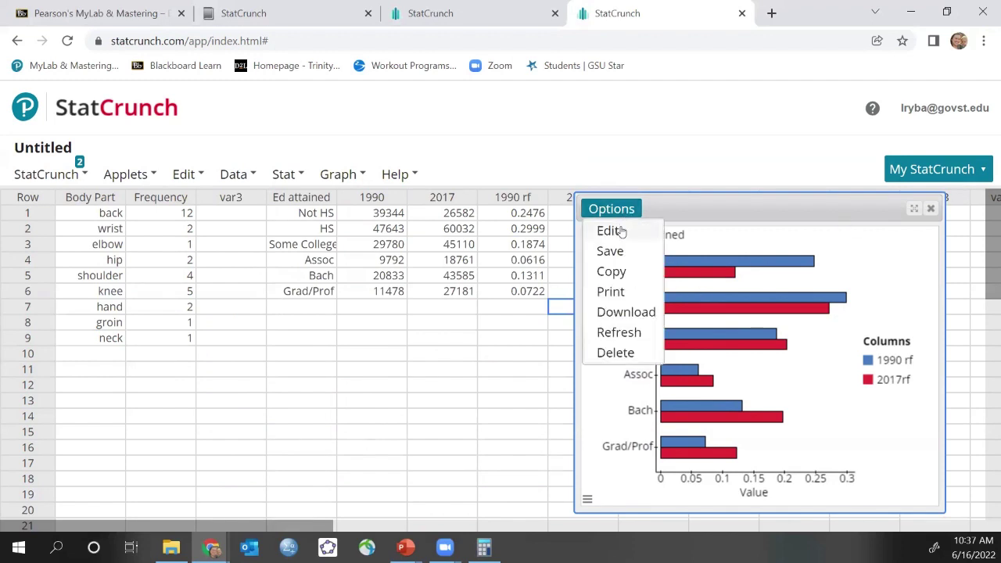
click(618, 229)
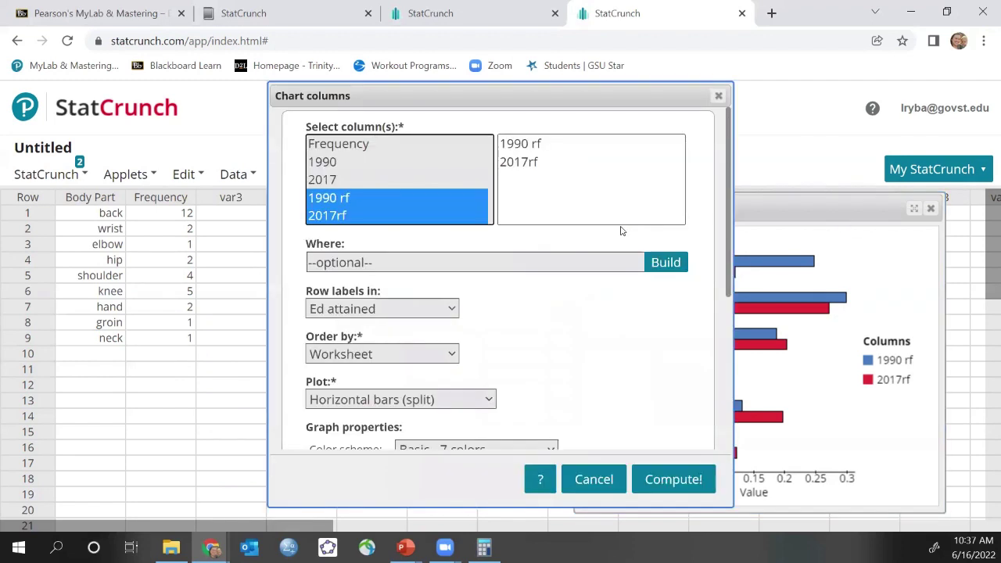
click(475, 400)
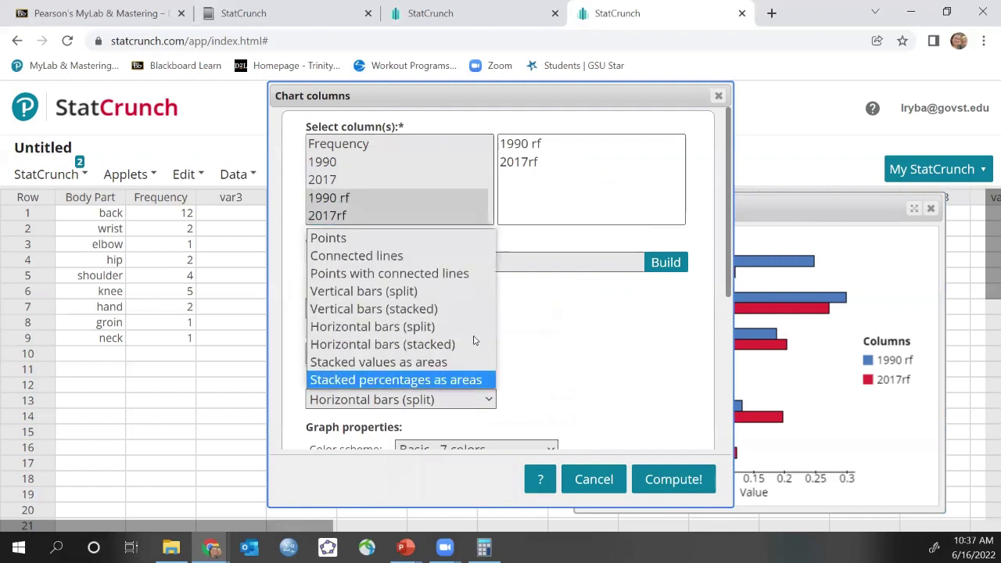
click(467, 291)
click(674, 479)
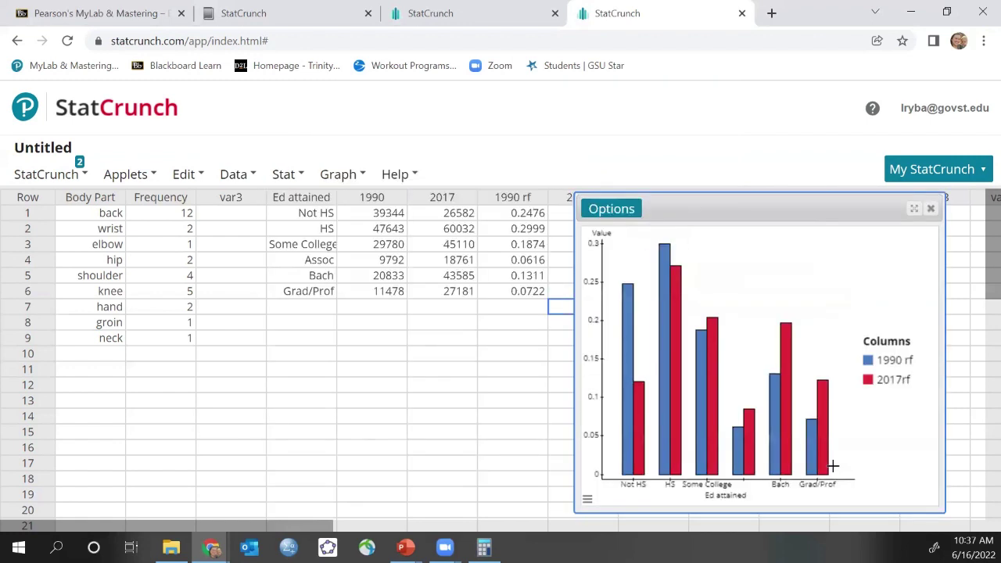
drag(576, 440, 485, 423)
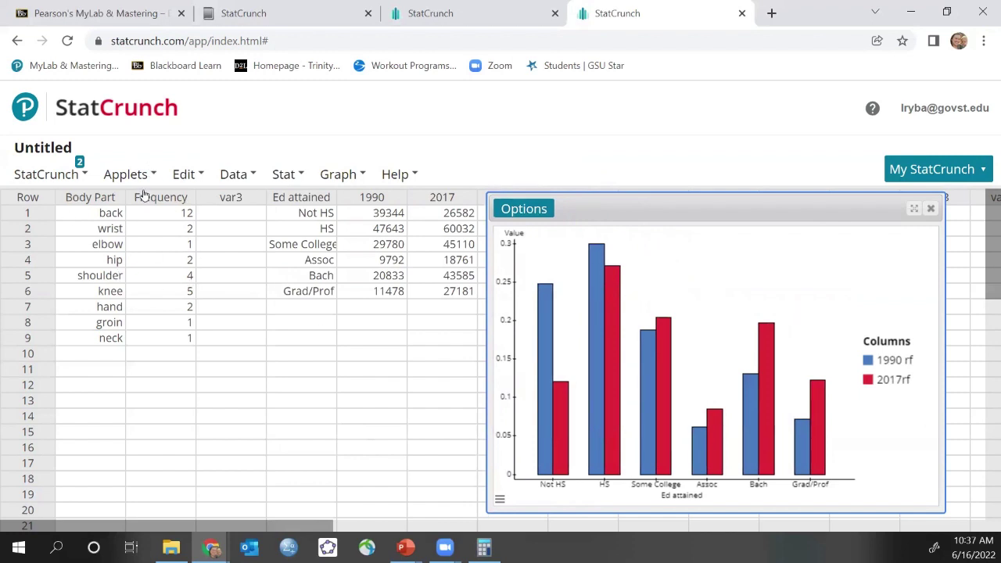
Switch to the PowerPoint slideshow and advance to the Educational Attainment in 1990 versus 2013 bar graph slide.
mouse_move(143, 196)
mouse_move(404, 548)
click(467, 489)
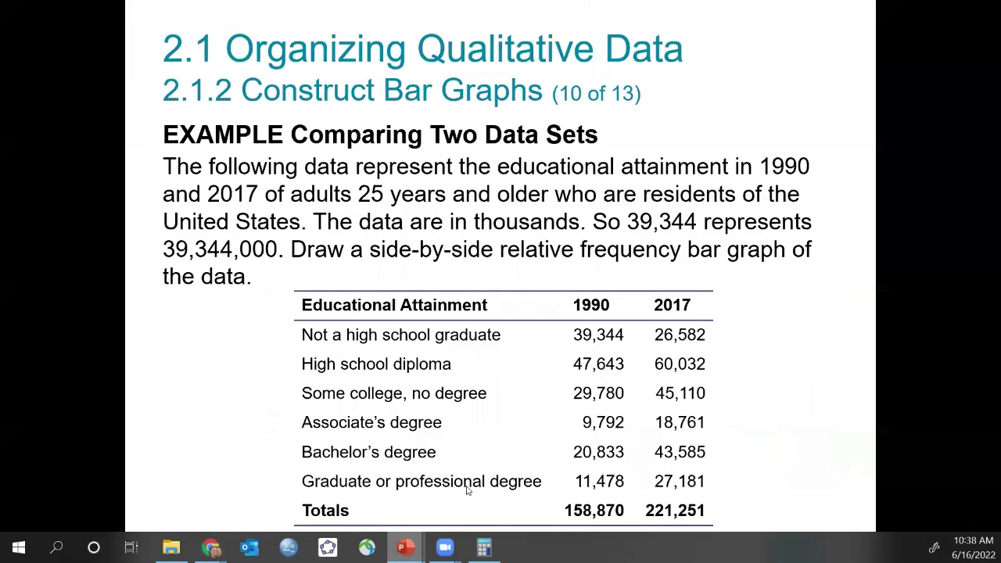
key(Right)
key(Right)
key(Right)
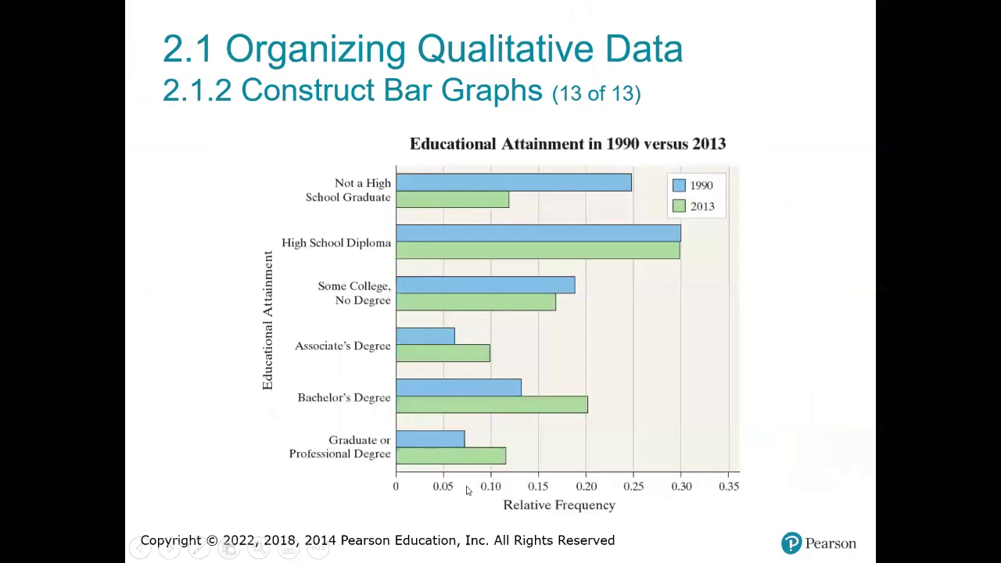